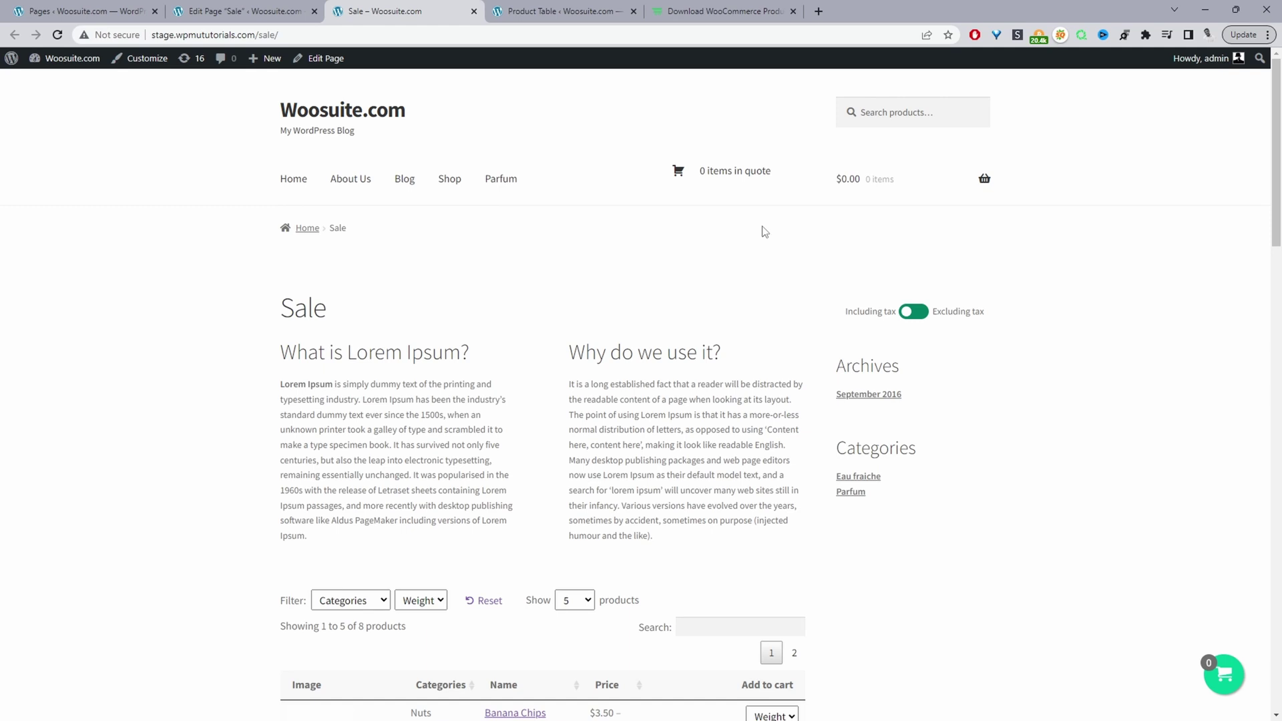
Step: Filter the Sale page's product table by the Photography category and search it for "can"
scroll(761, 229, "down", 4)
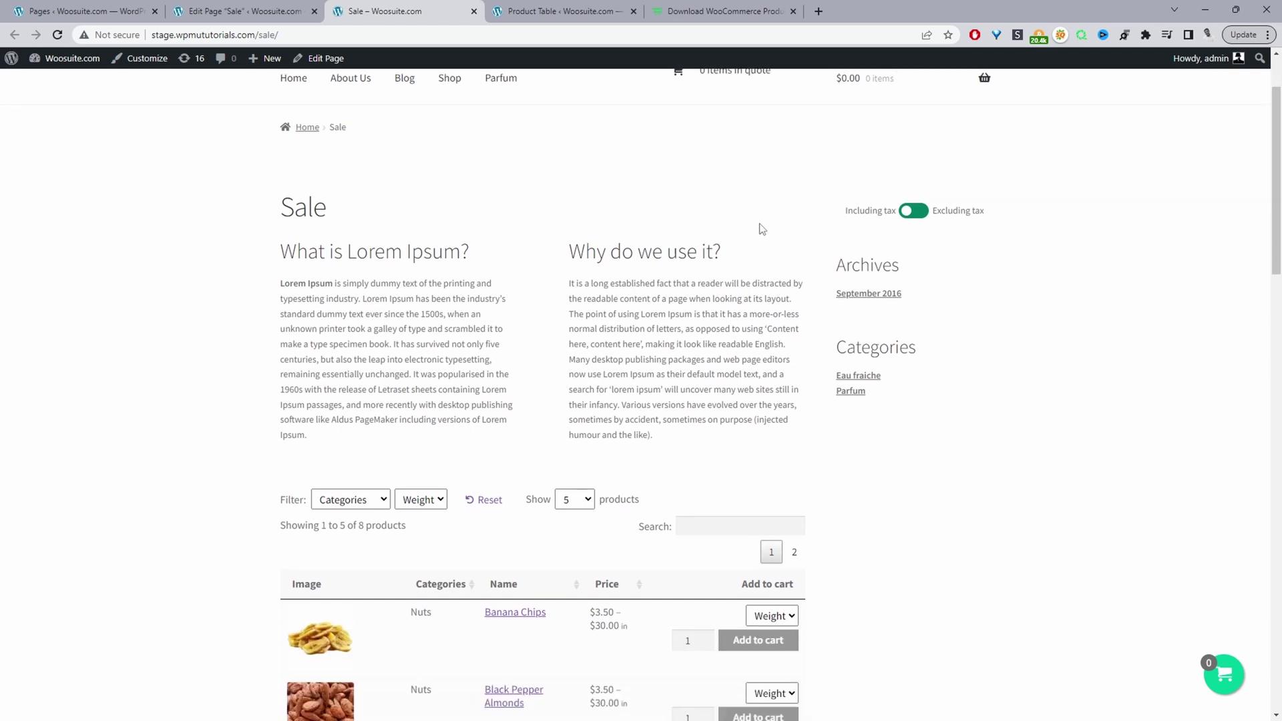
scroll(760, 224, "down", 3)
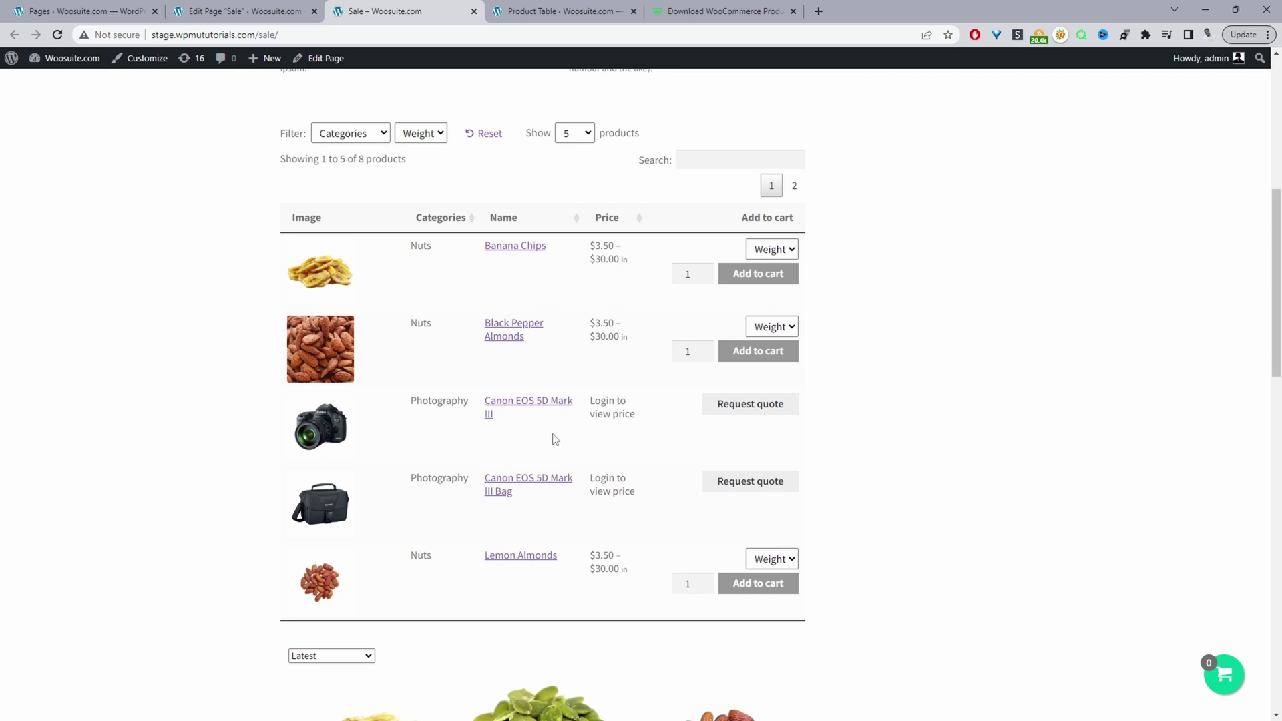
left_click(366, 135)
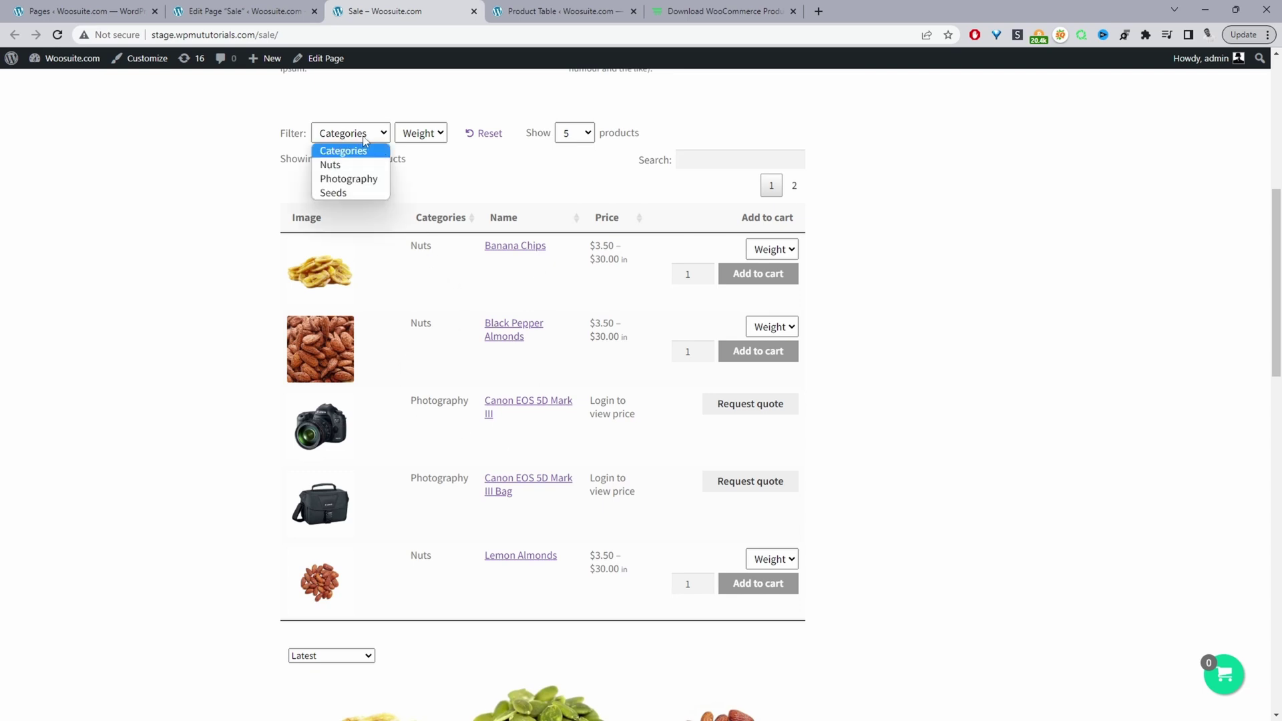
left_click(361, 180)
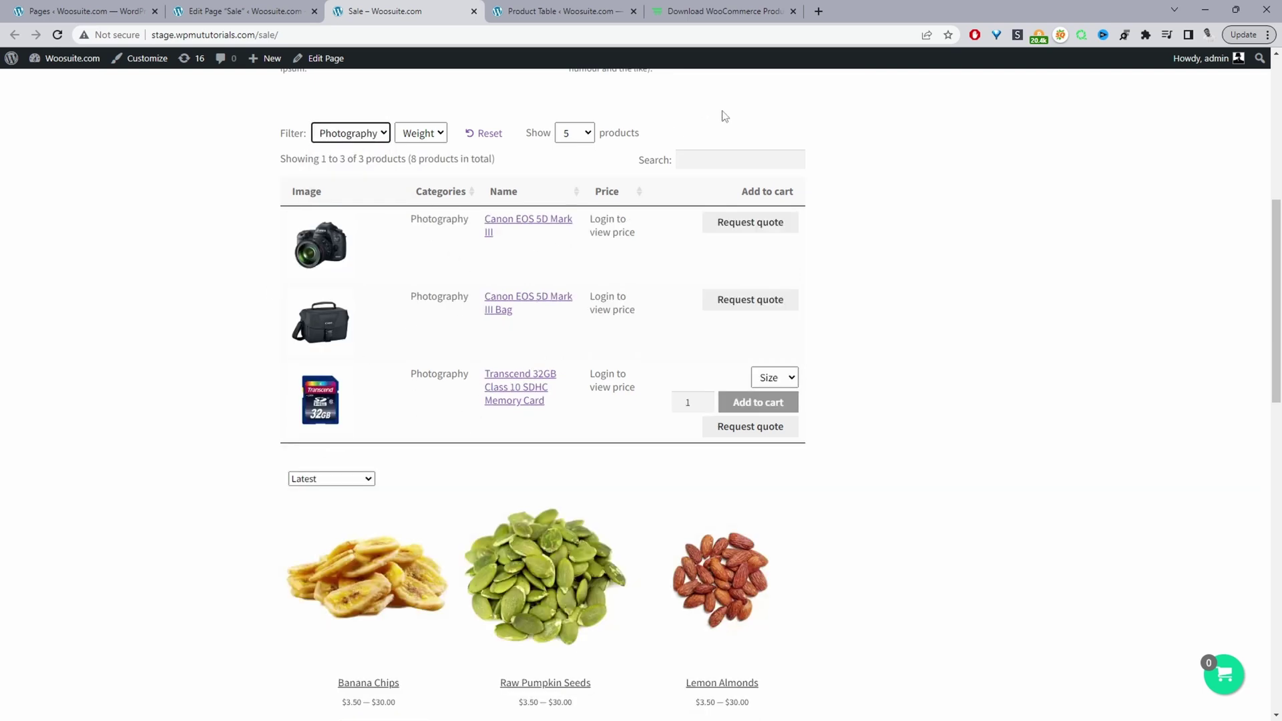
left_click(709, 155)
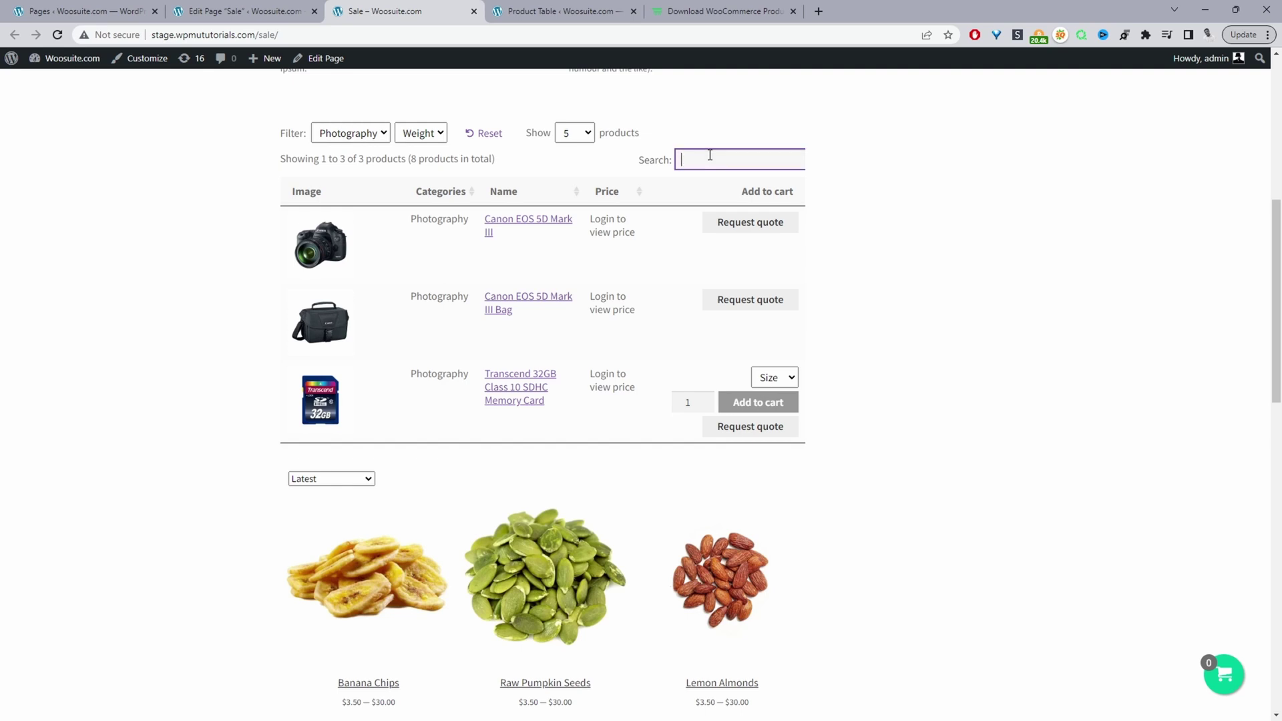
type("can")
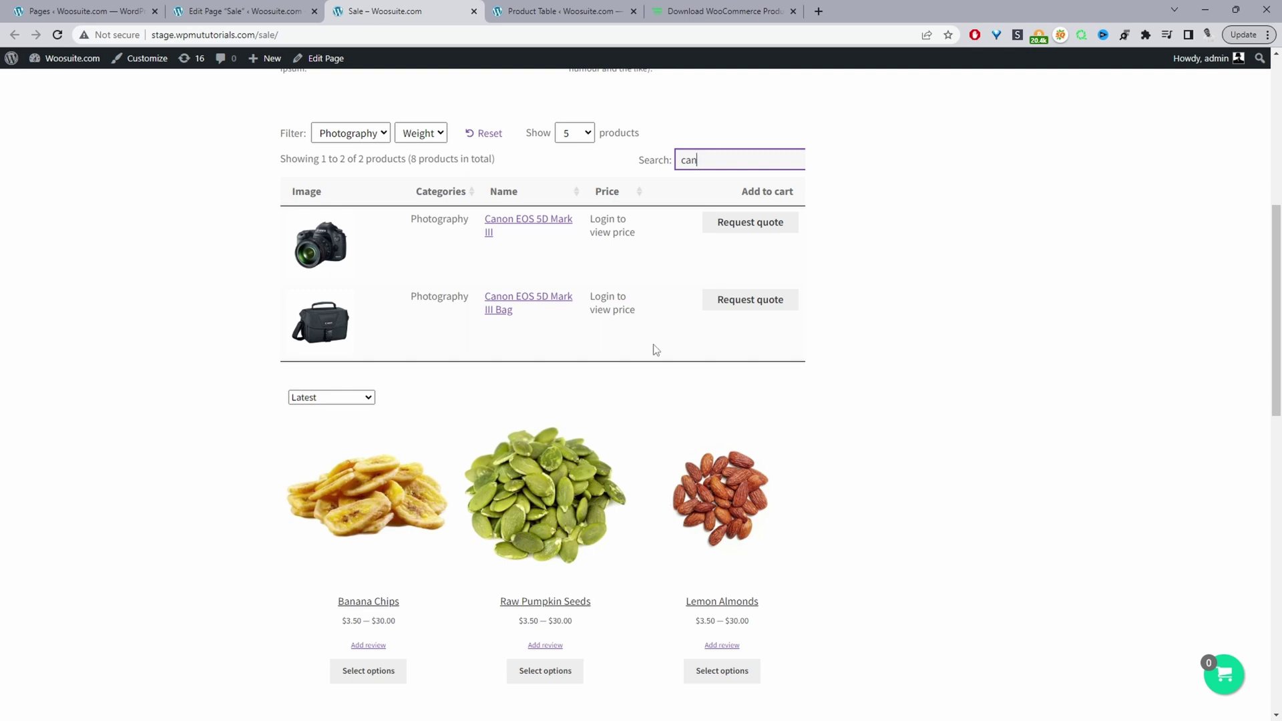
Step: Browse the product grid below the table, trying the Average rating sorting and returning it to Latest
scroll(652, 349, "down", 3)
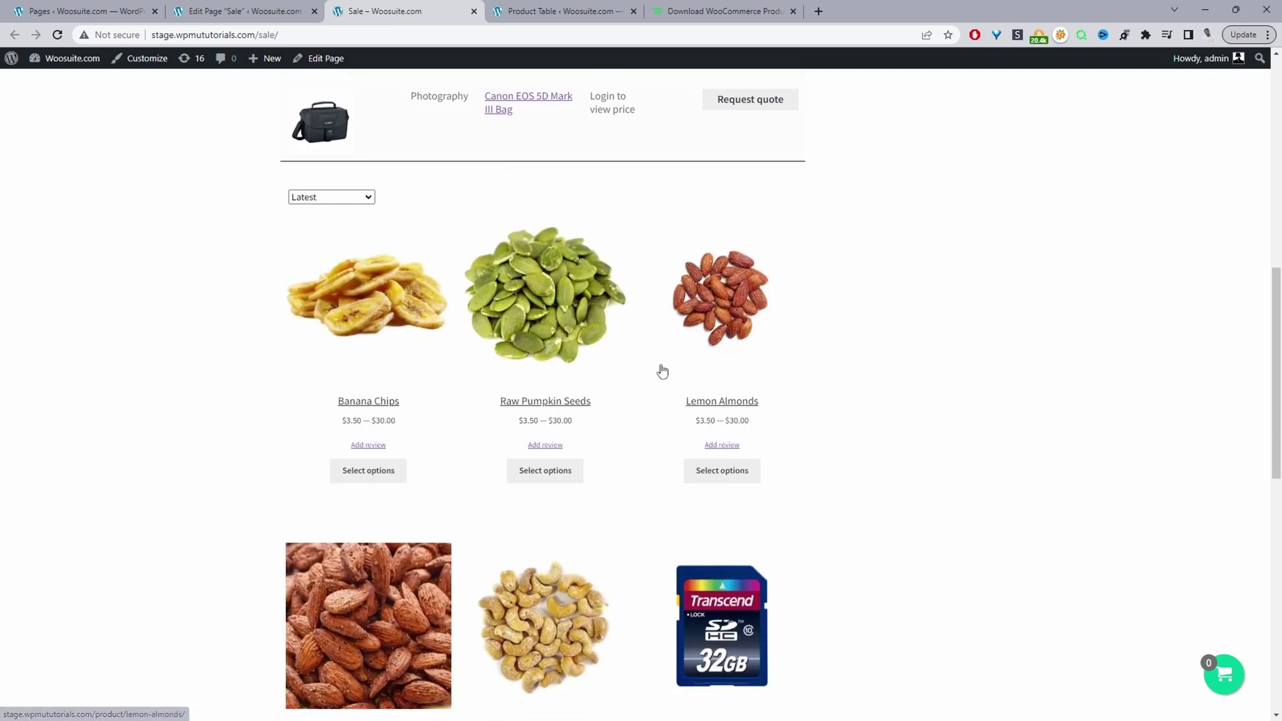
scroll(657, 368, "down", 2)
scroll(596, 361, "down", 6)
scroll(595, 360, "up", 5)
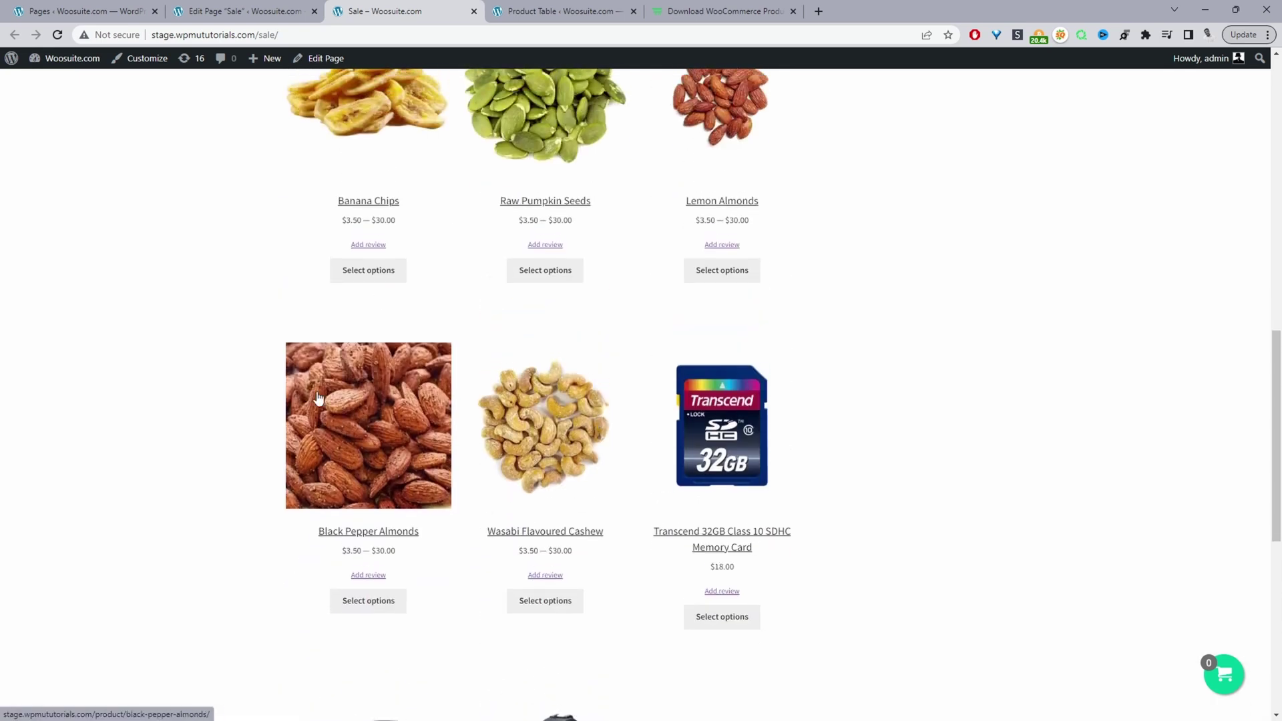
scroll(377, 466, "up", 4)
left_click(337, 264)
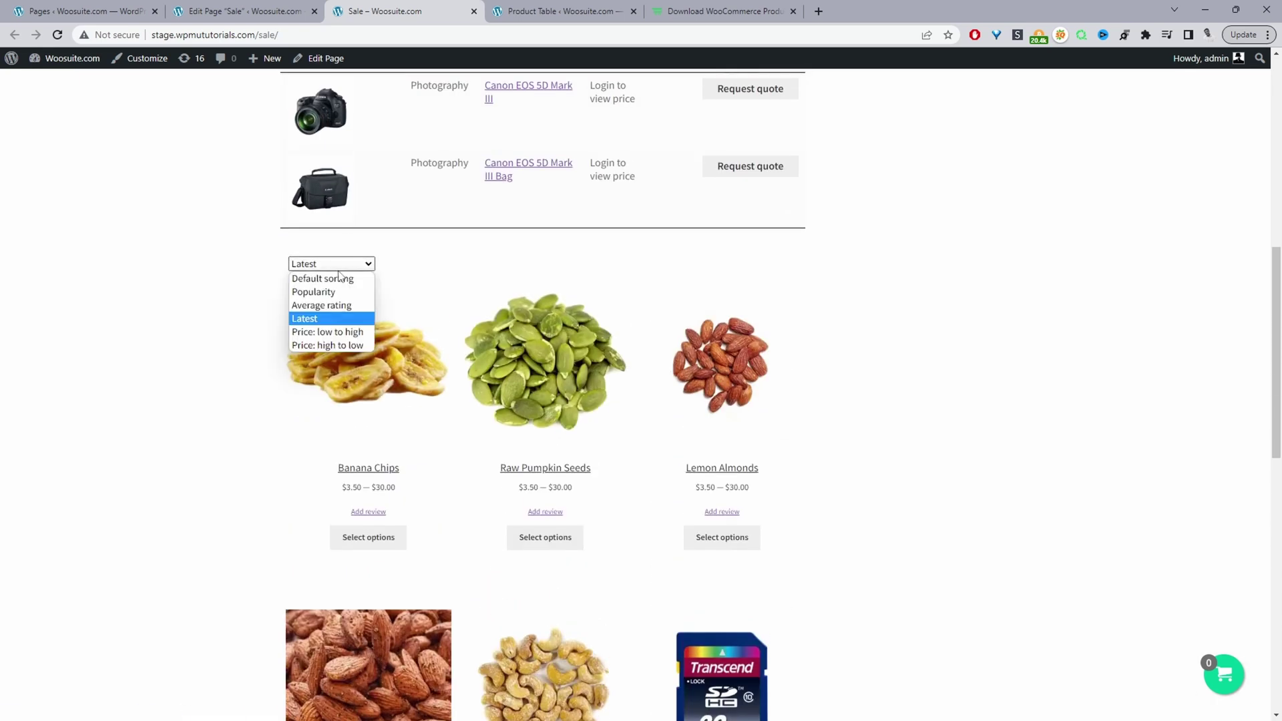
left_click(330, 309)
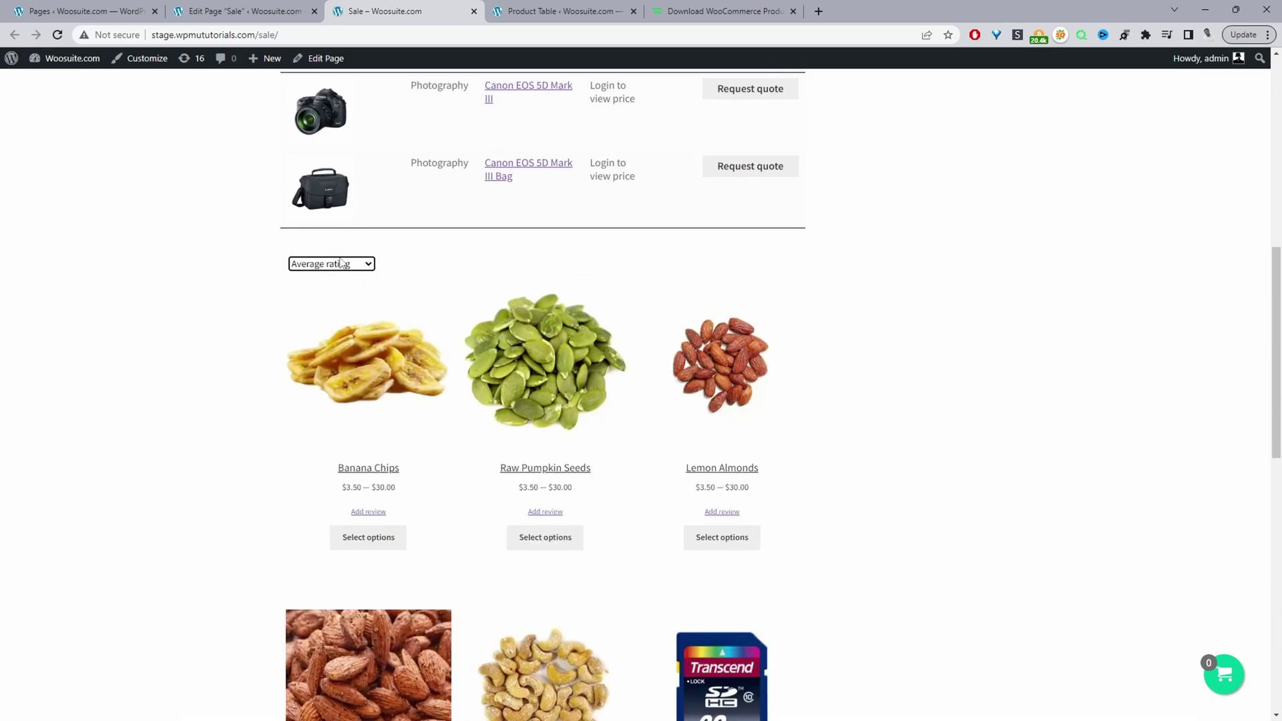
left_click(342, 265)
left_click(340, 319)
scroll(816, 388, "down", 3)
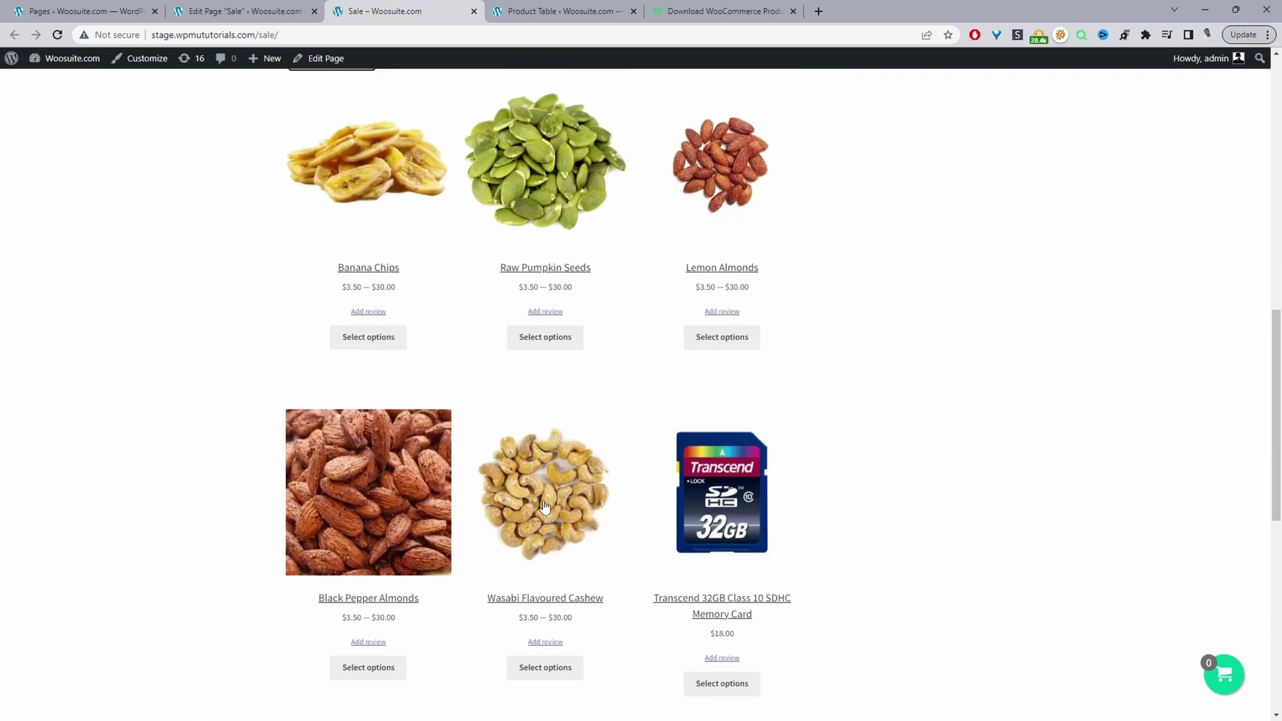
scroll(544, 497, "down", 3)
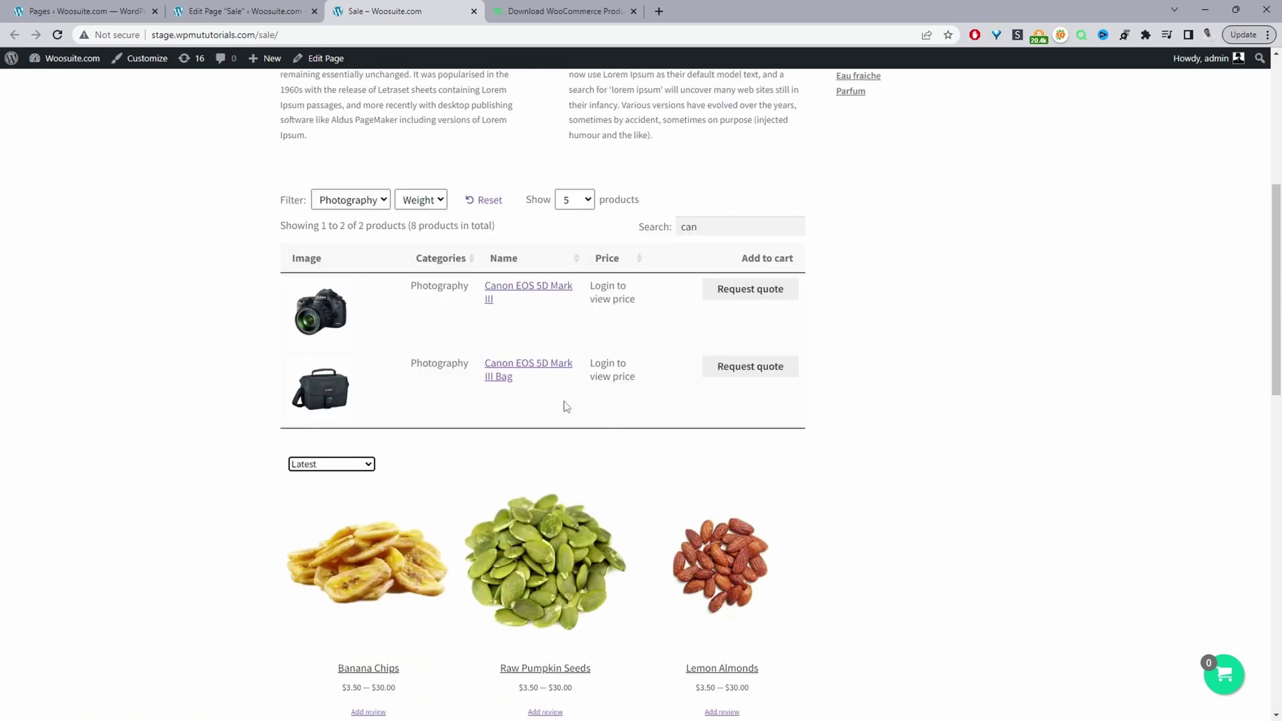
Step: Examine the example table layouts on Woosuite's WooCommerce Product Table plugin page
left_click(564, 11)
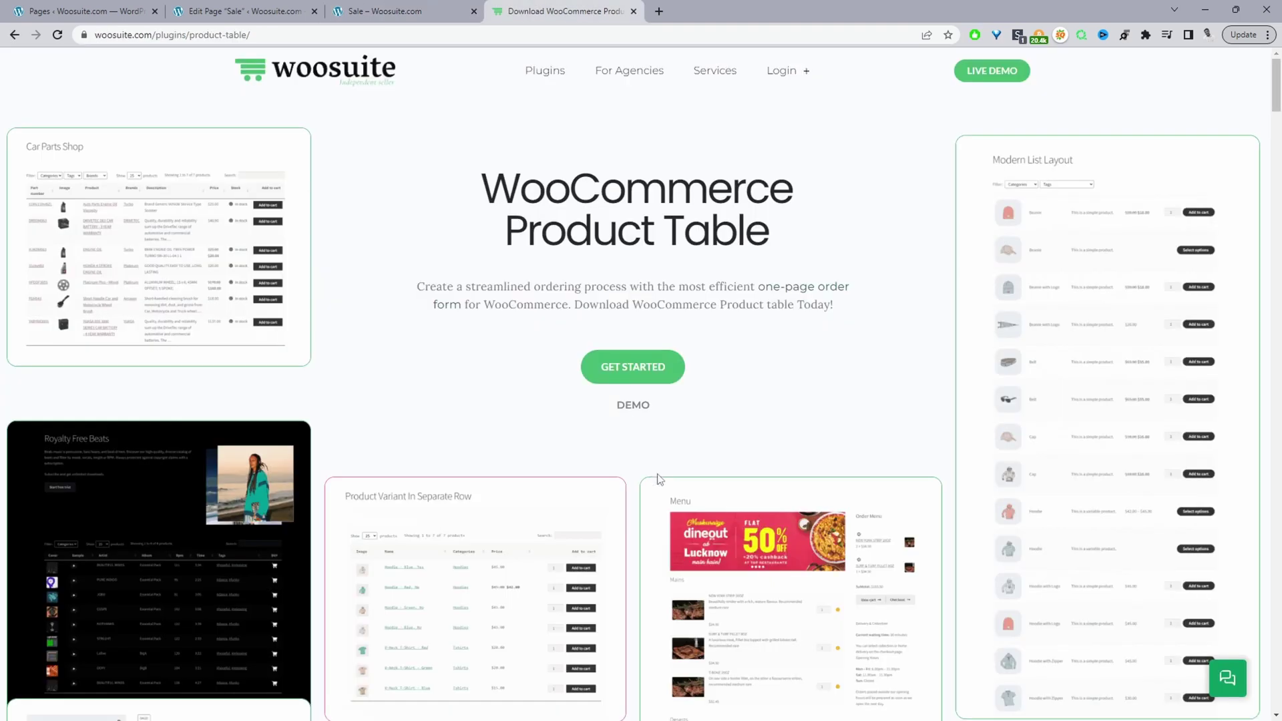
scroll(572, 540, "down", 3)
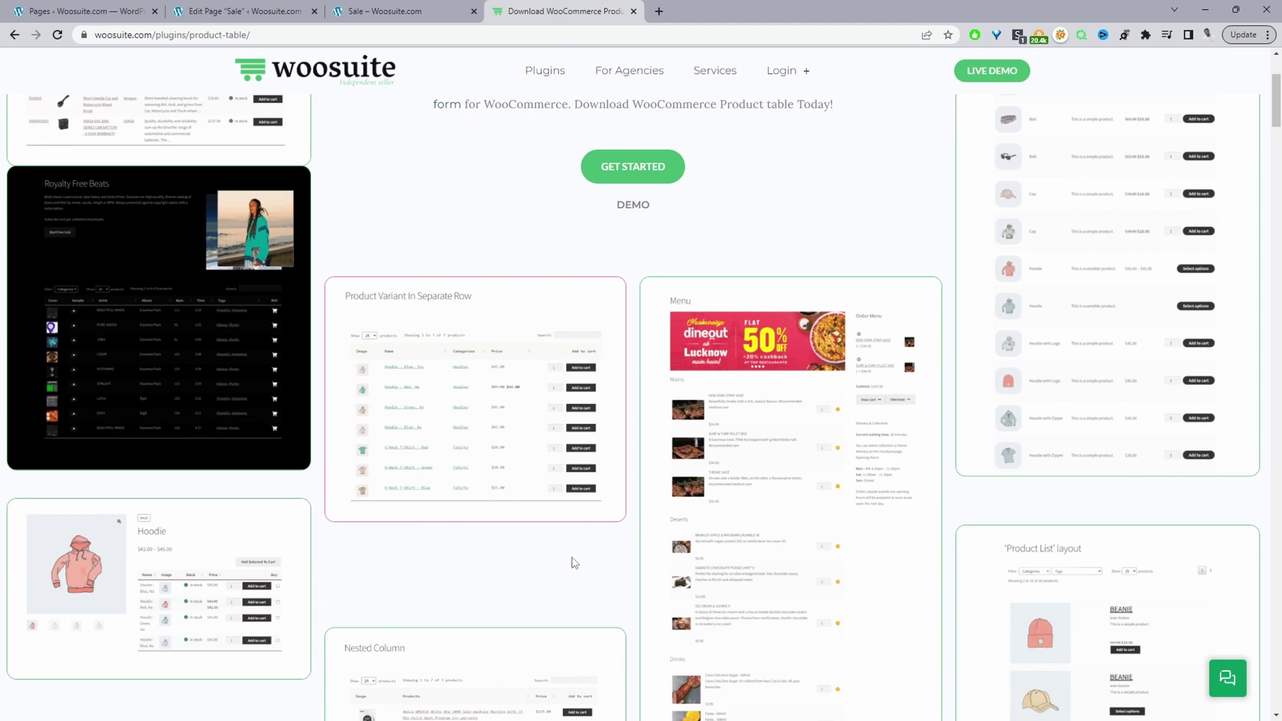
scroll(488, 467, "up", 3)
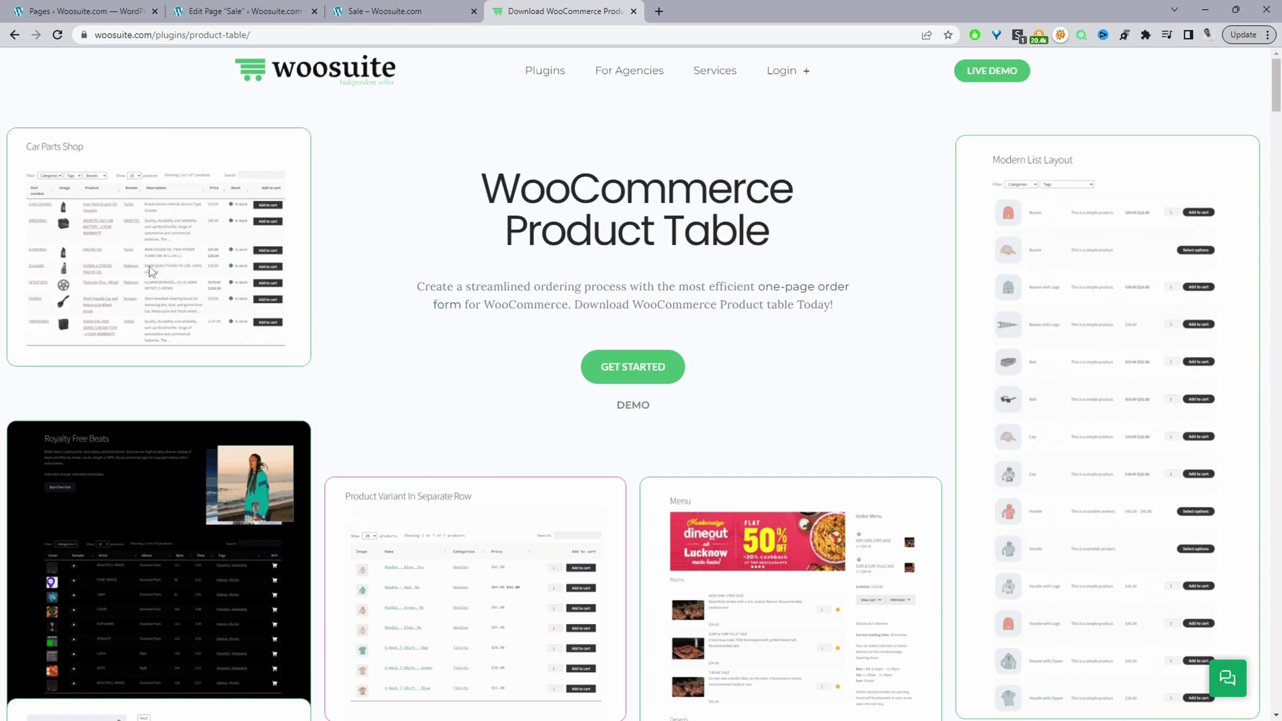
scroll(137, 233, "down", 5)
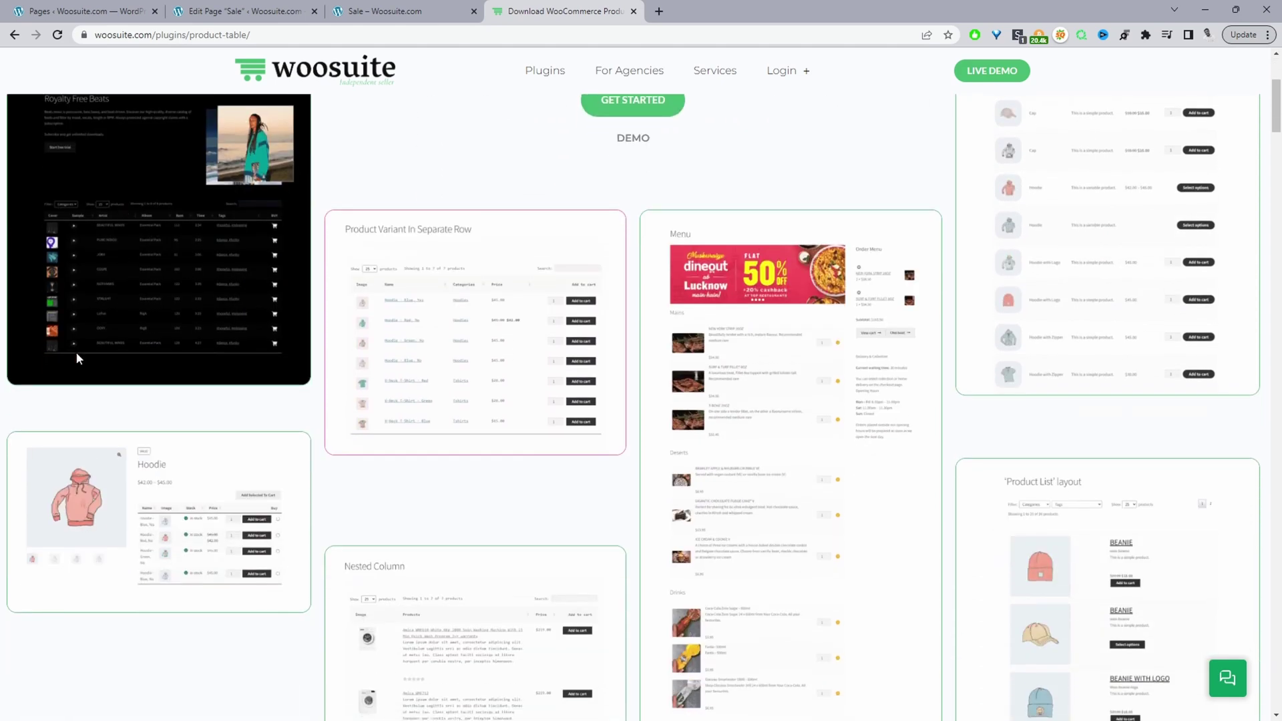
scroll(178, 318, "down", 5)
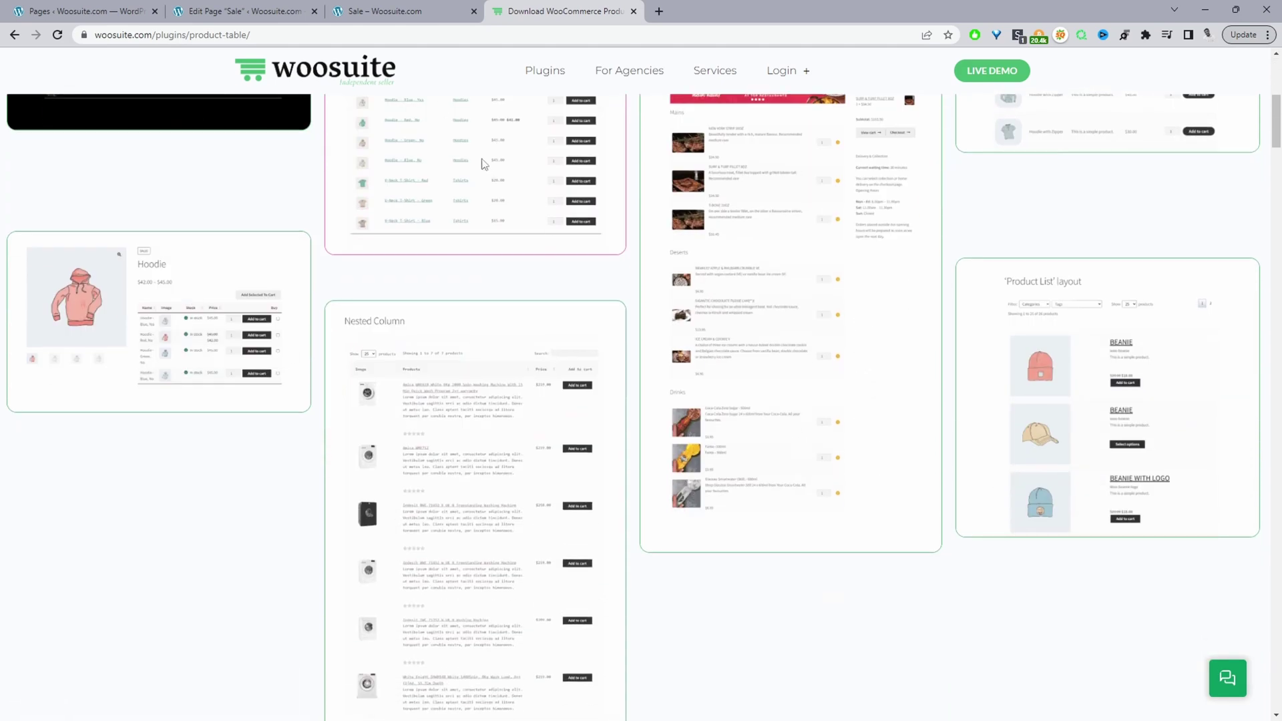
scroll(1073, 434, "up", 4)
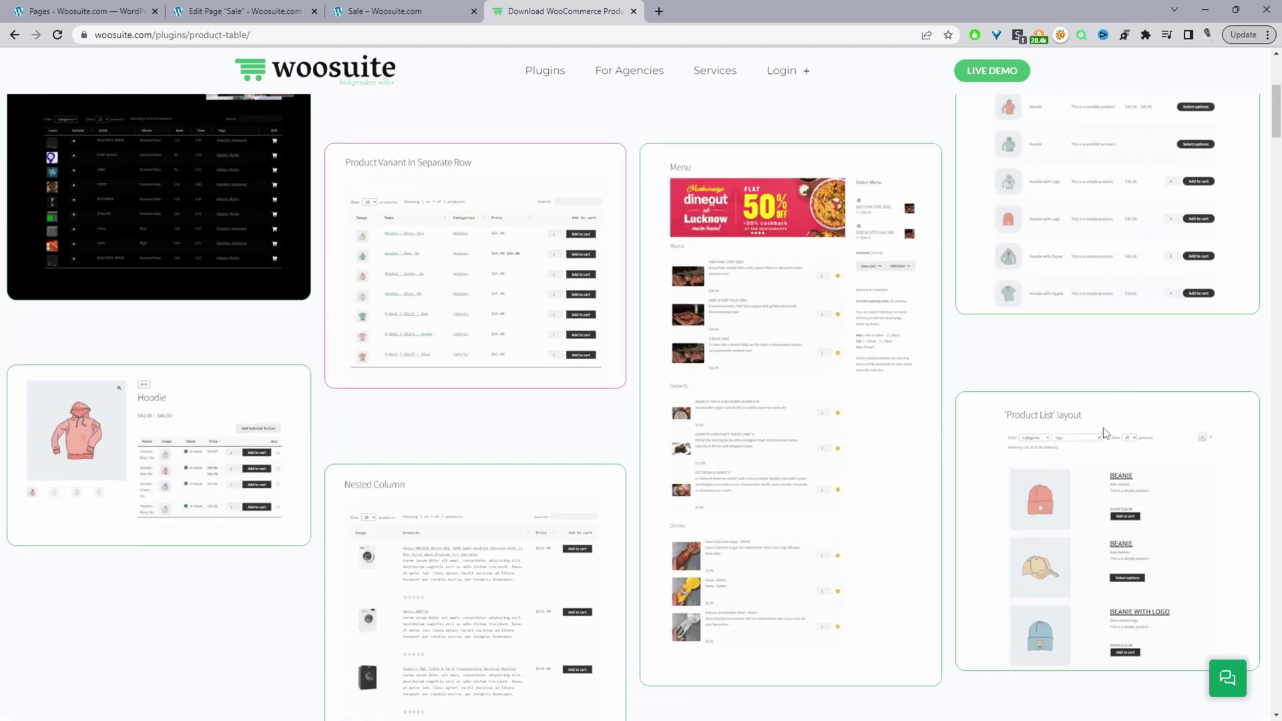
scroll(1067, 247, "up", 5)
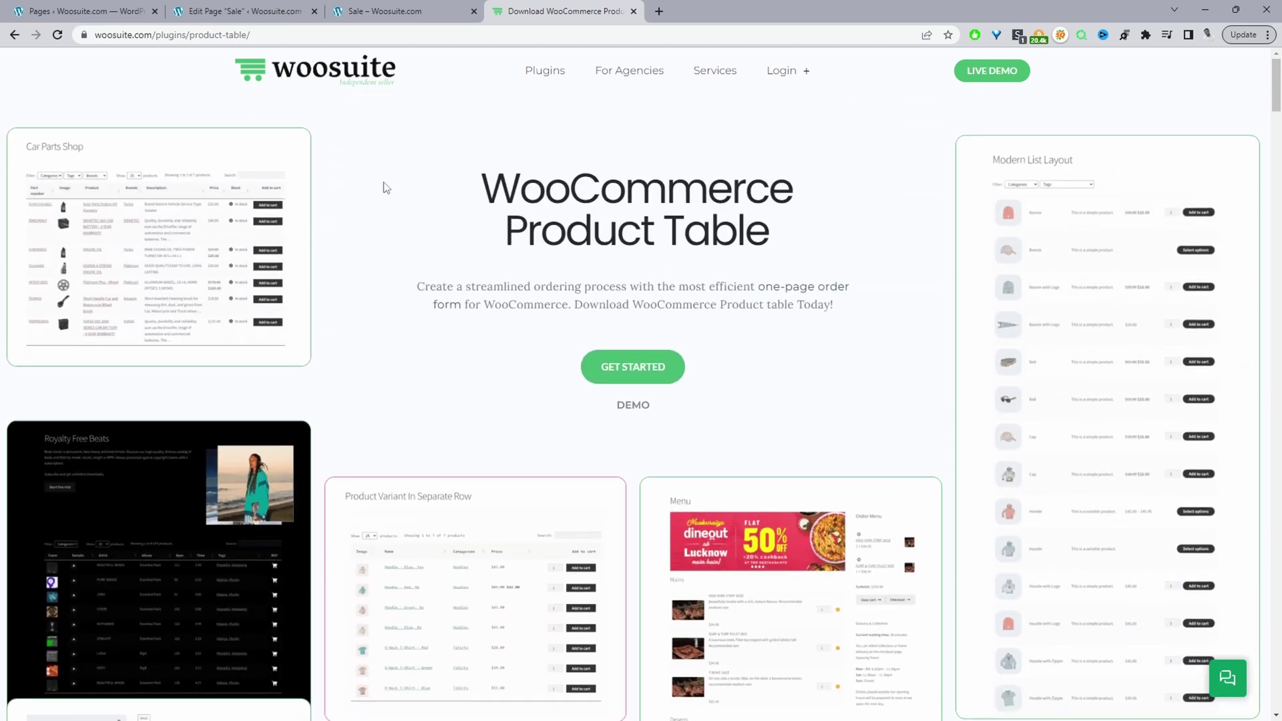
Step: Switch to the WordPress dashboard and start a new table in Woosuite's Product Table settings
left_click(74, 10)
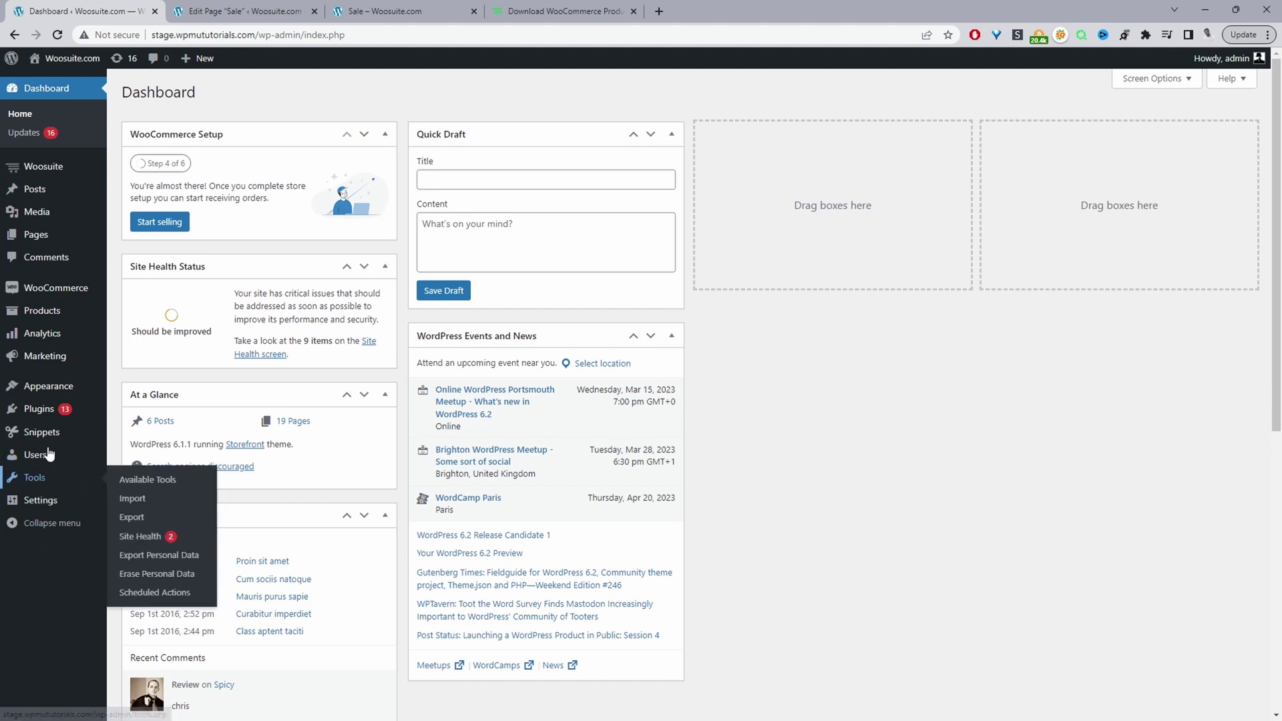
mouse_move(28, 410)
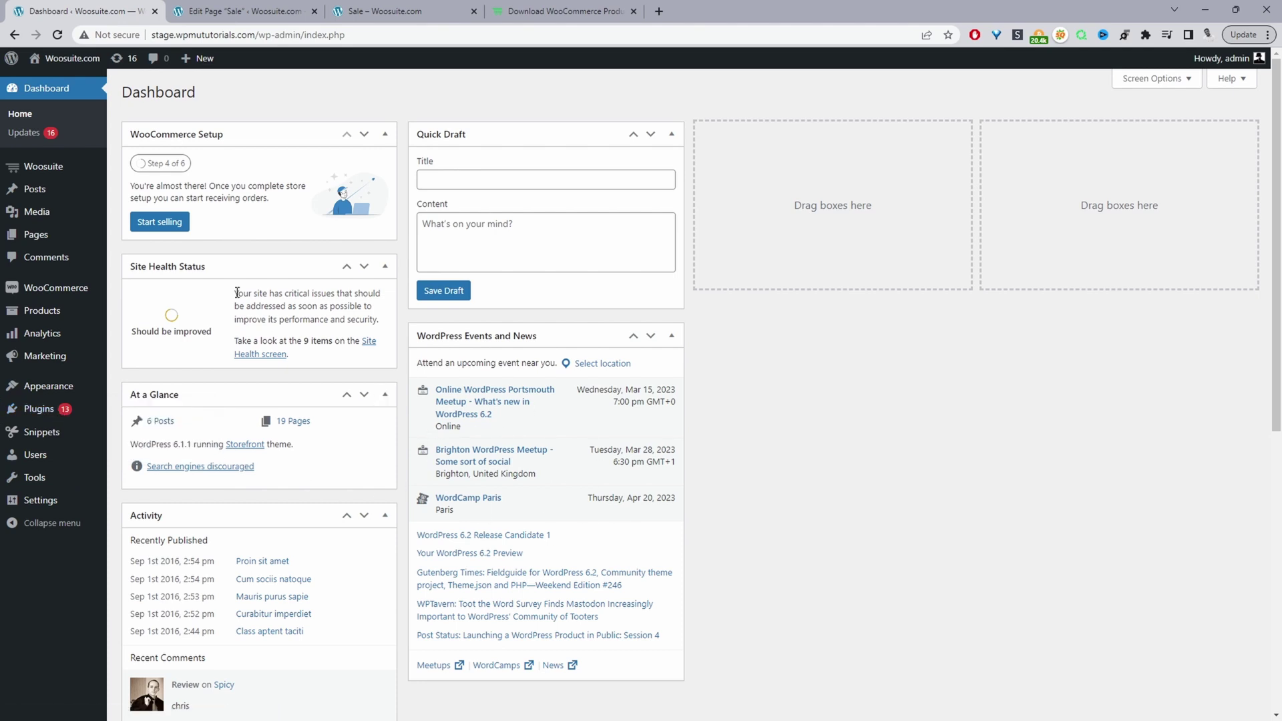
mouse_move(64, 172)
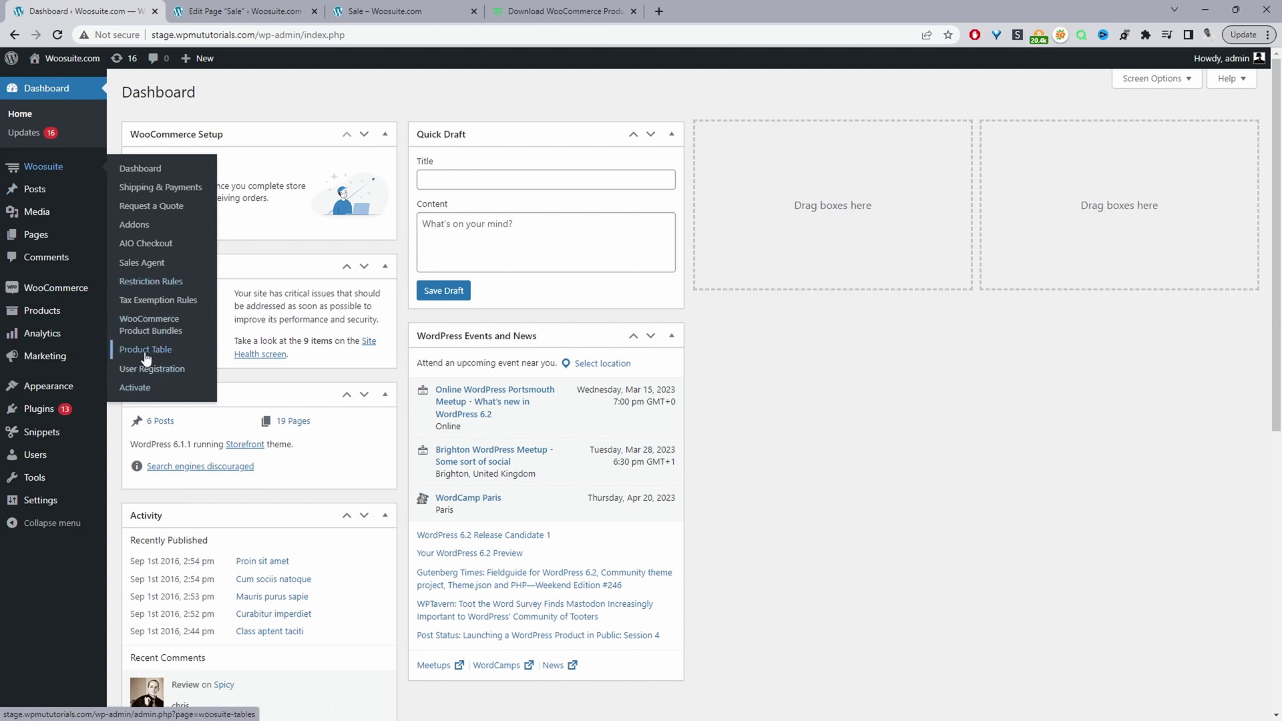
left_click(148, 351)
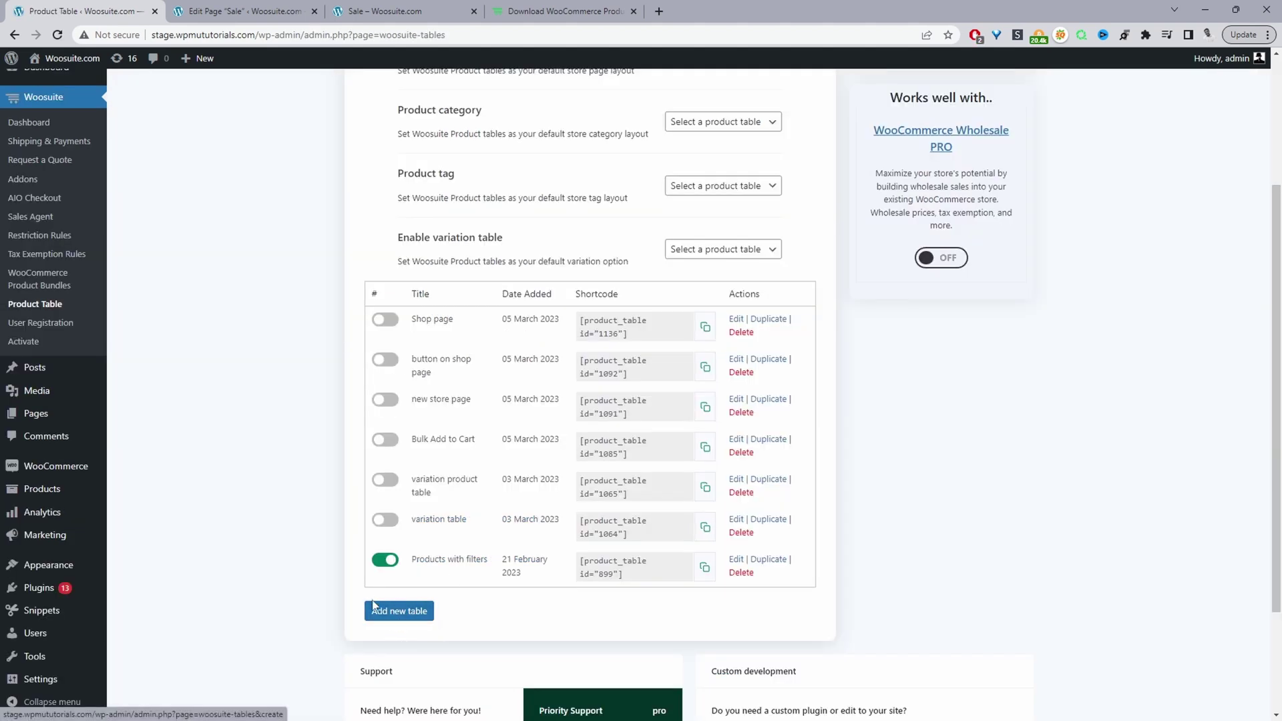
left_click(399, 624)
Step: Title the new table "store products" and leave its Quick Order Form Page unselected
left_click(715, 249)
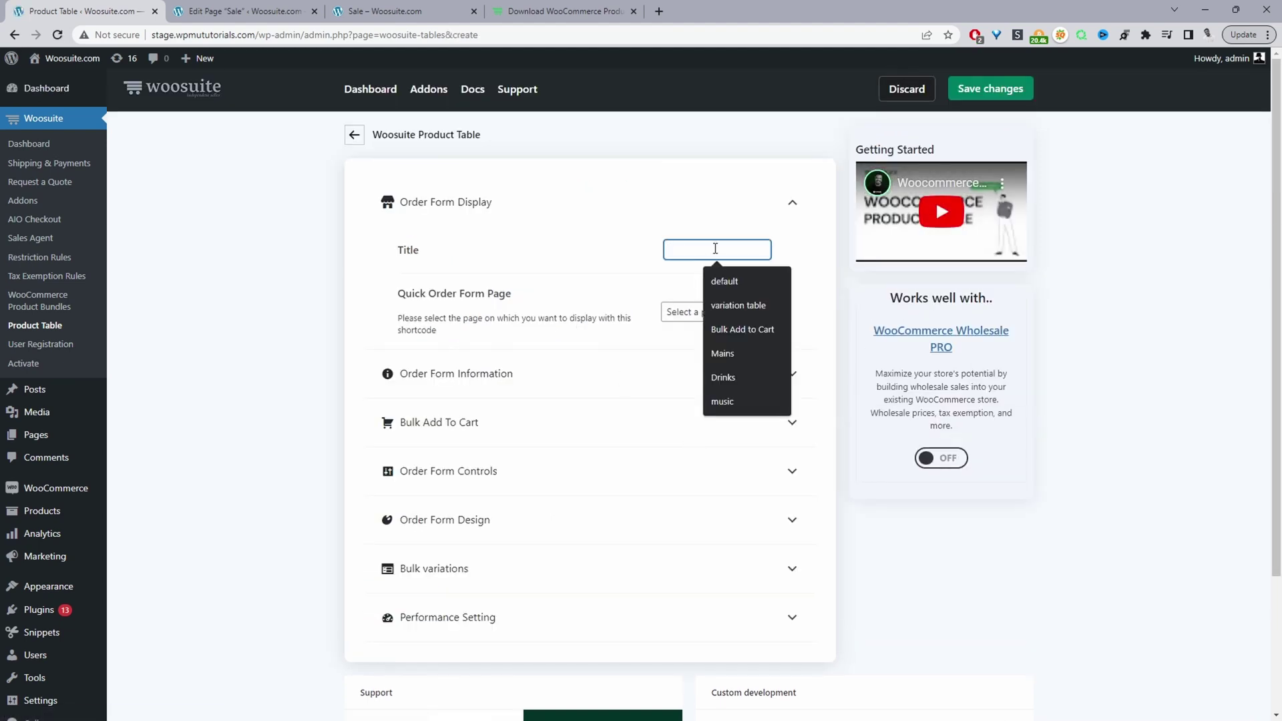
type("store products")
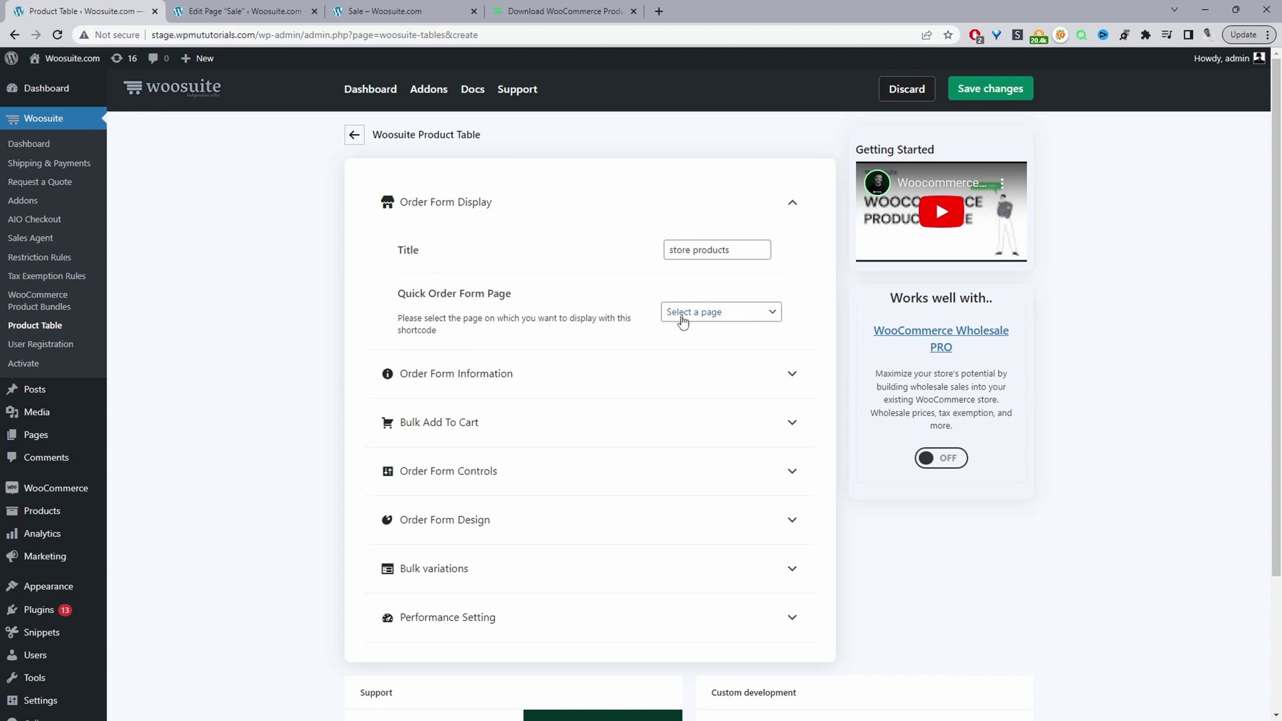
left_click(727, 322)
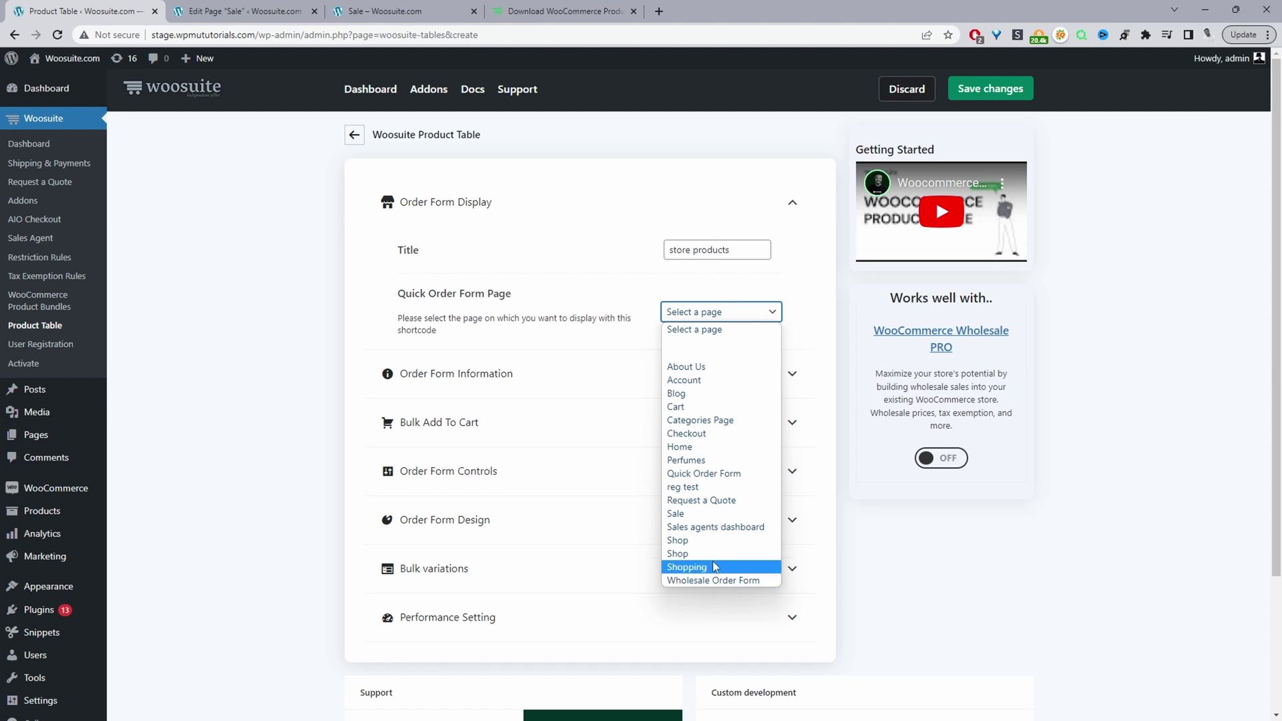
left_click(692, 331)
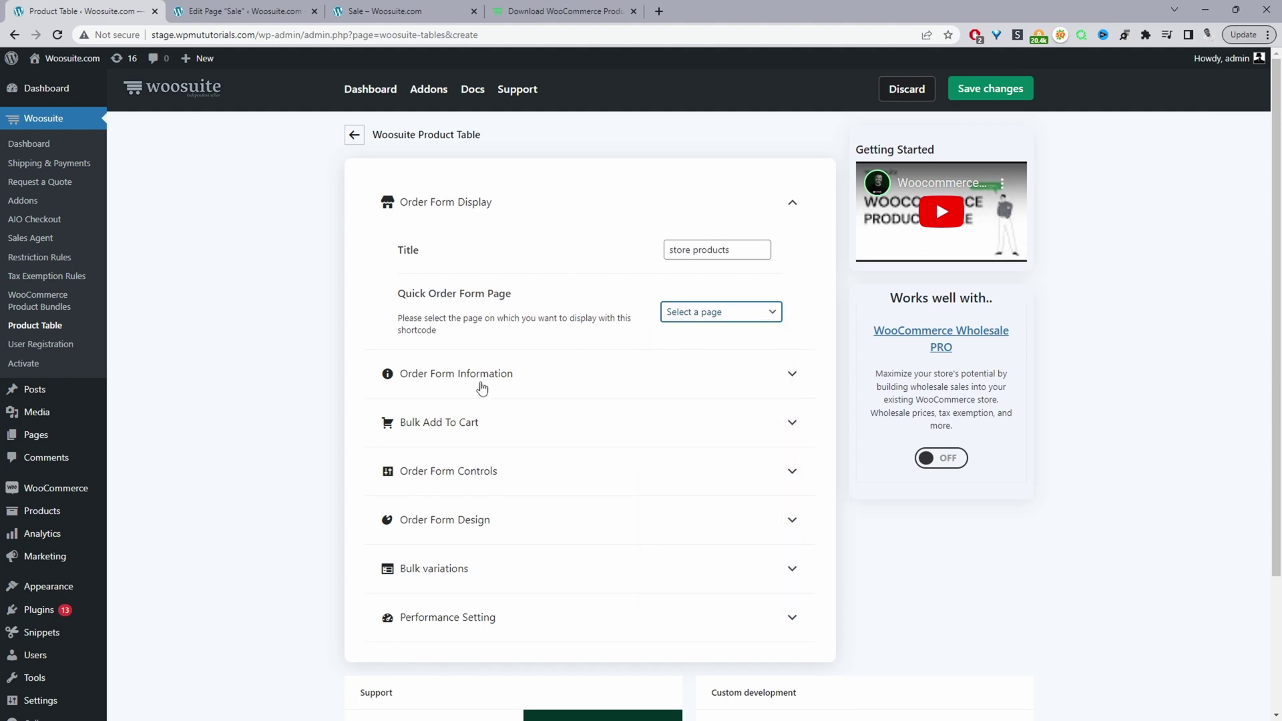
Step: Under Order Form Information, add the Image, Name, Categories, Price and Add to cart columns to the table in that order
left_click(437, 374)
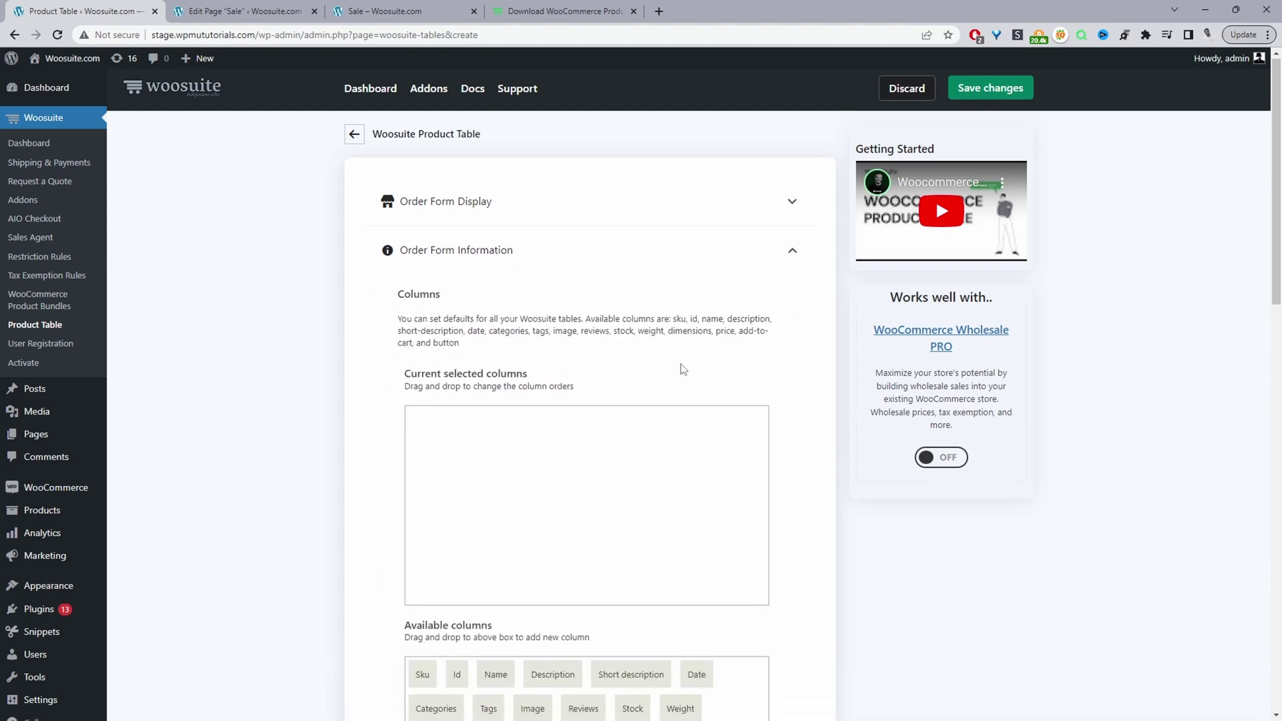
scroll(681, 367, "down", 4)
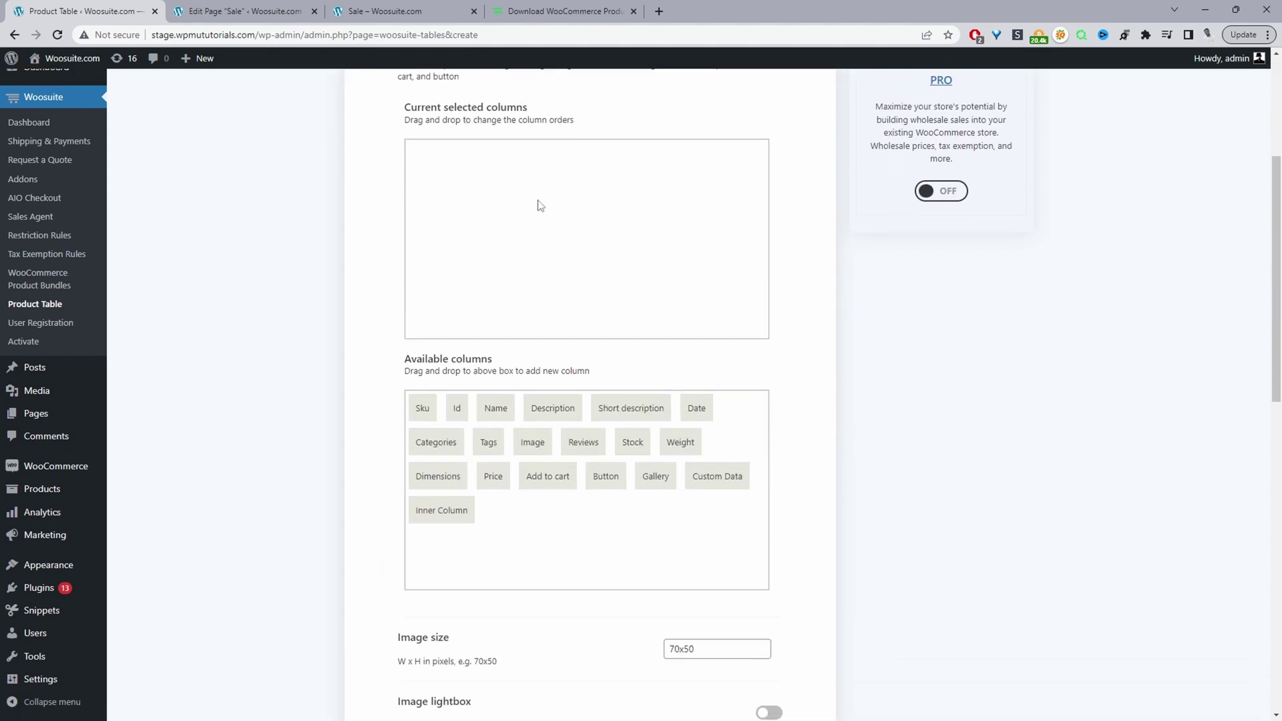
left_click(395, 17)
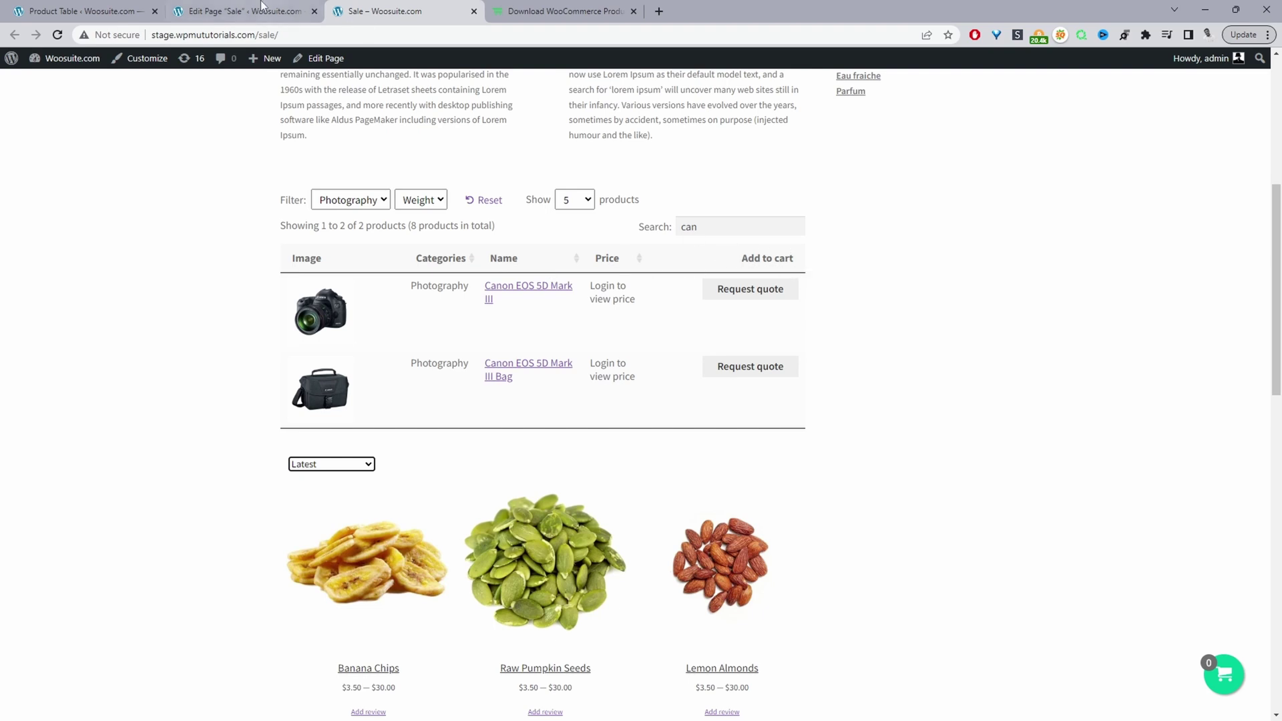
left_click(83, 11)
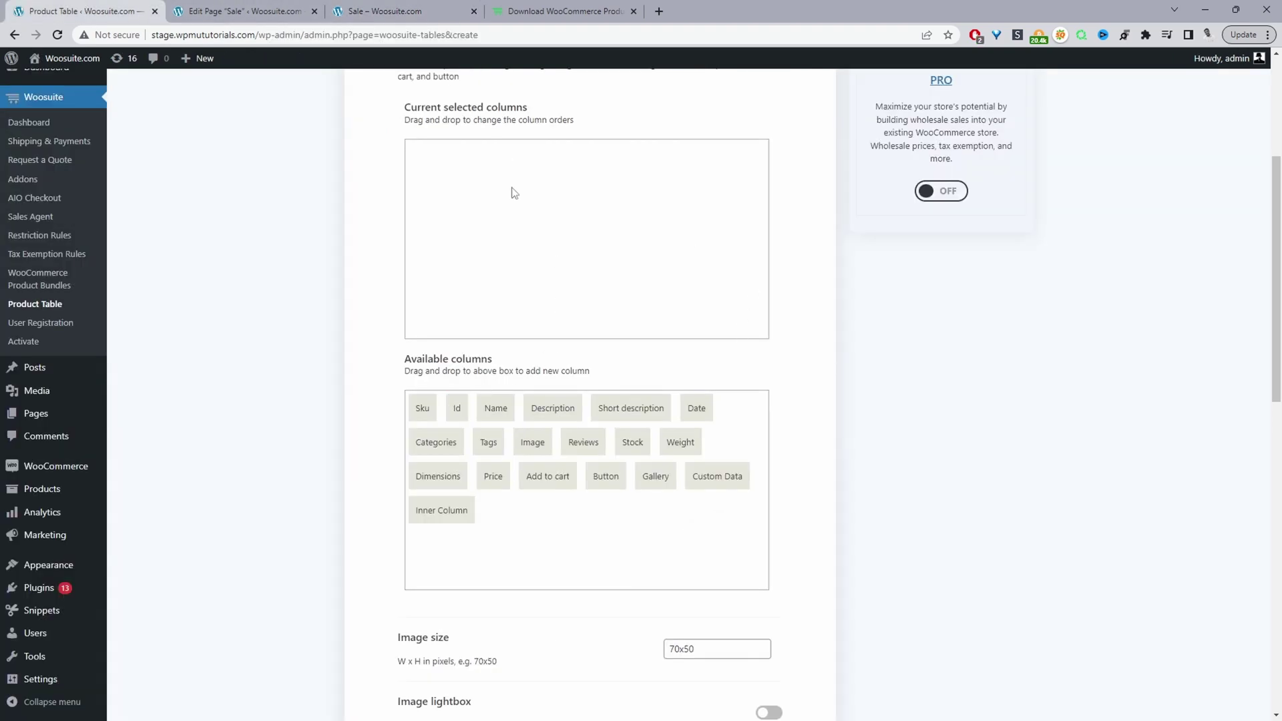
left_click_drag(532, 442, 499, 230)
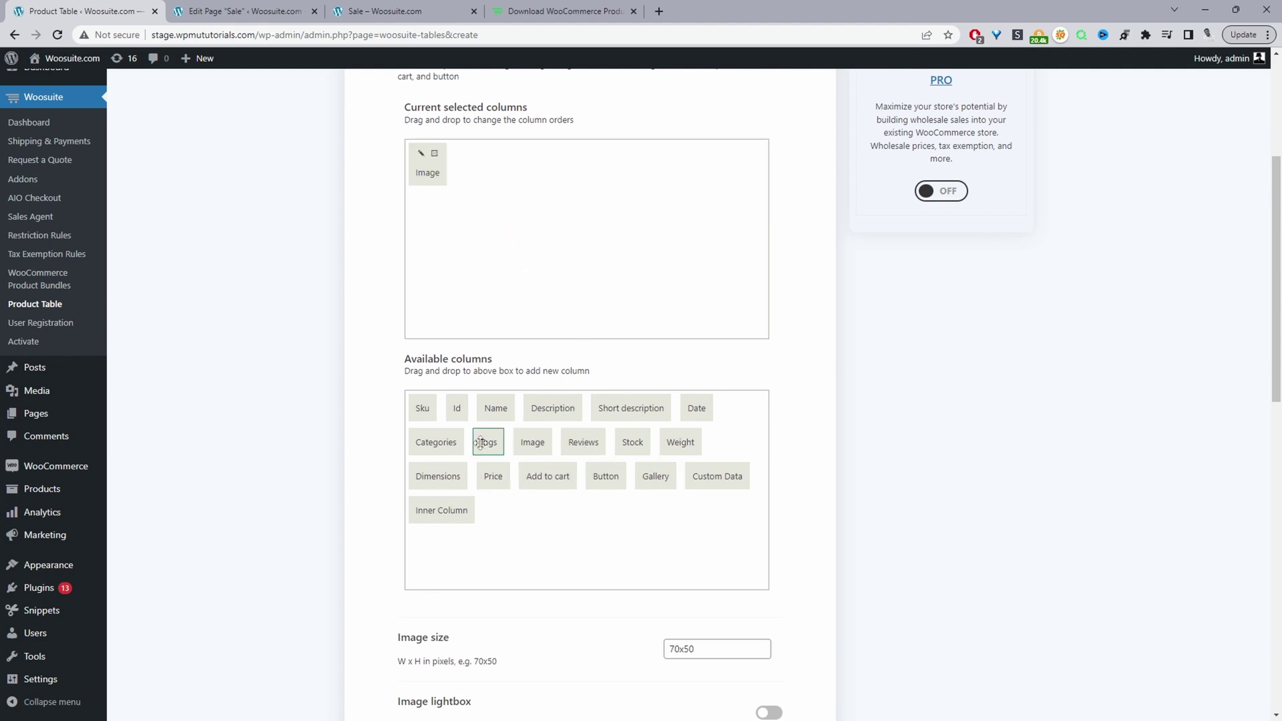
left_click_drag(495, 408, 521, 274)
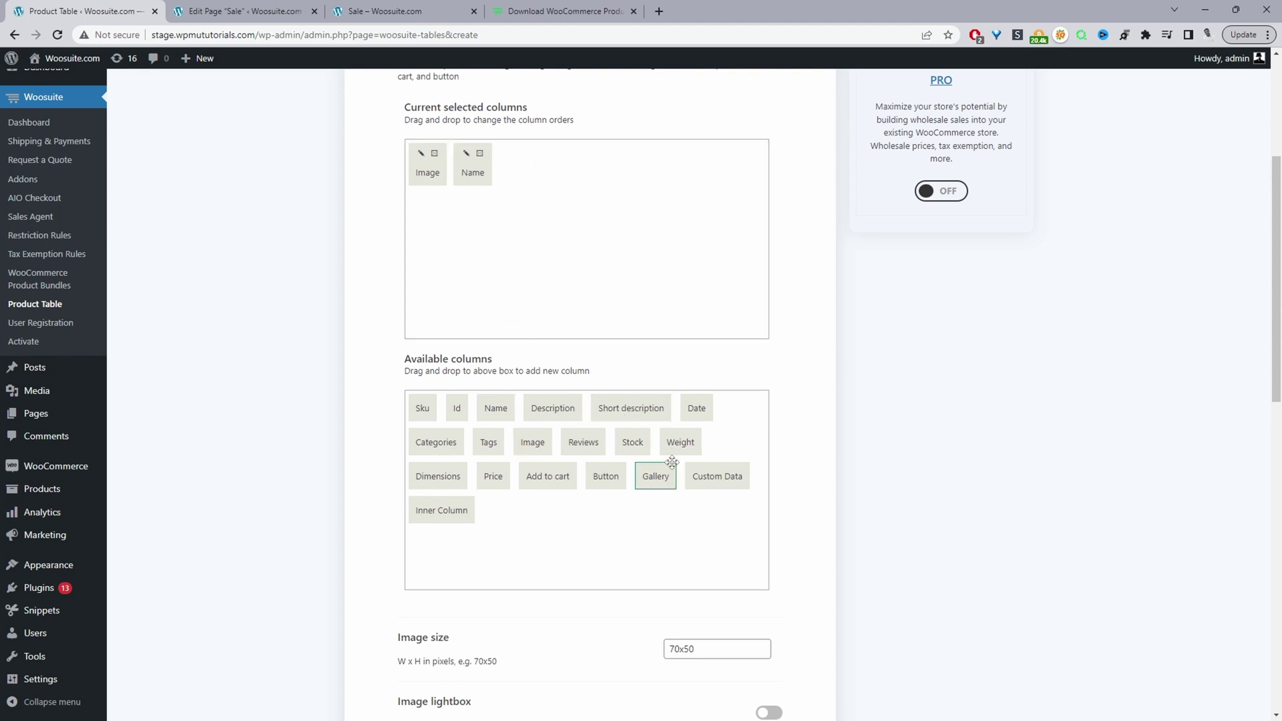
left_click_drag(451, 444, 543, 252)
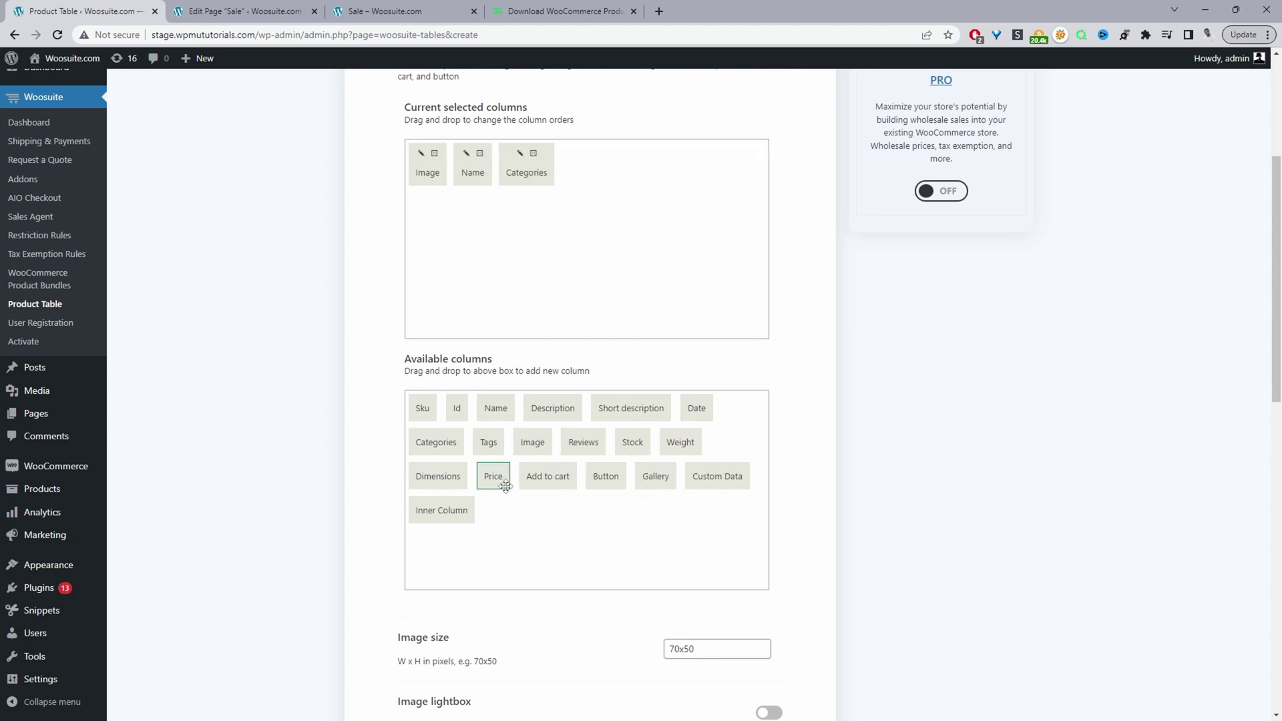
left_click_drag(493, 475, 604, 227)
left_click_drag(560, 477, 681, 163)
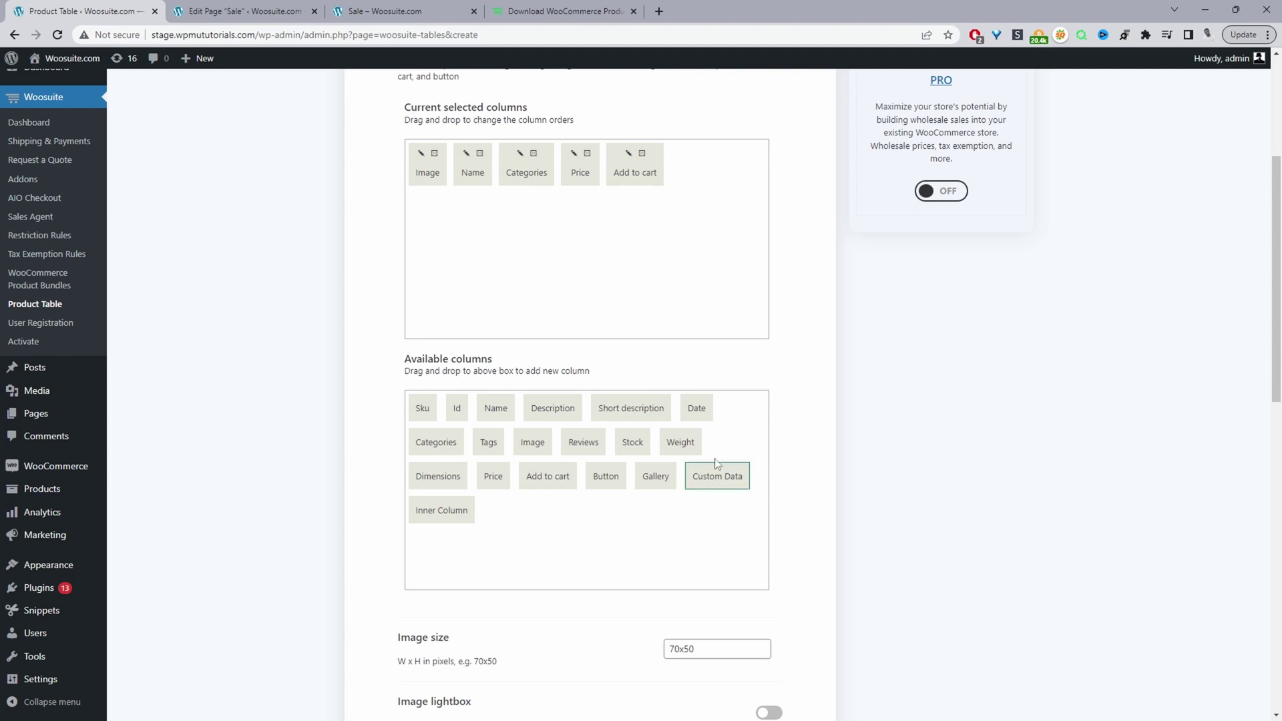
Step: Set the table's image size to 150x100 pixels
scroll(715, 480, "down", 2)
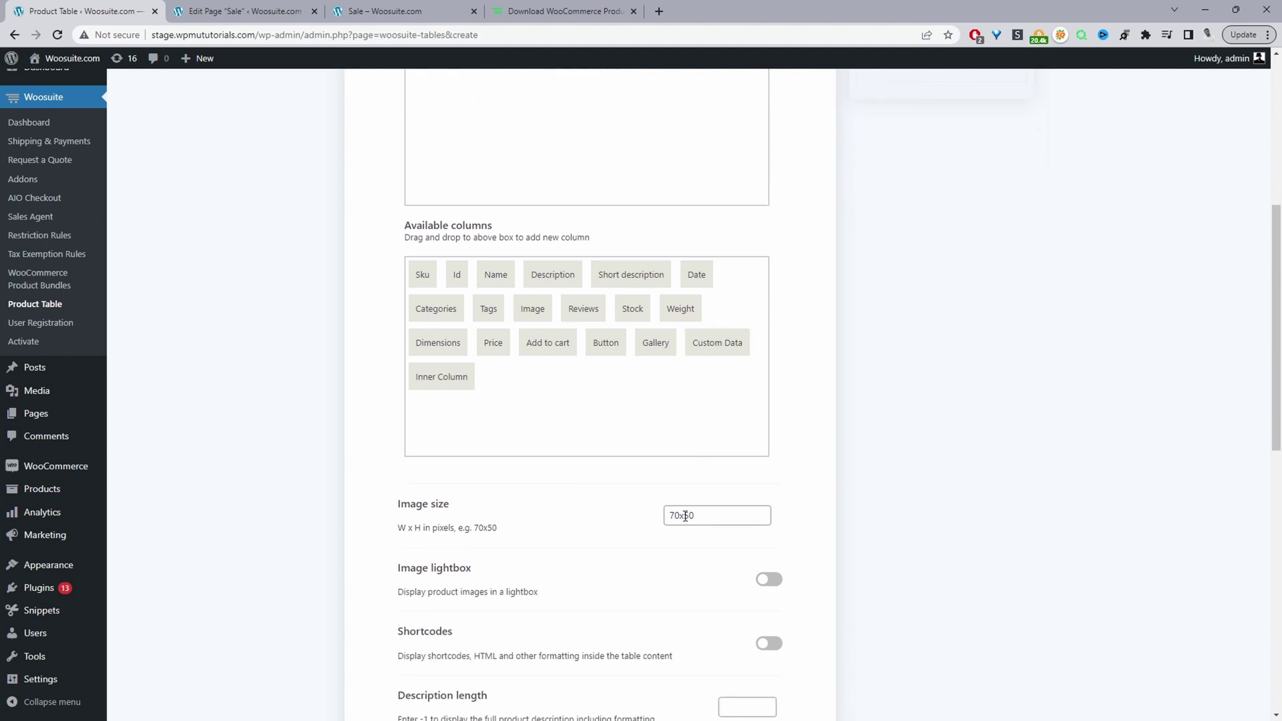
left_click_drag(683, 519, 666, 515)
left_click(669, 515)
left_click_drag(678, 517, 669, 516)
type("150x100")
scroll(688, 523, "down", 3)
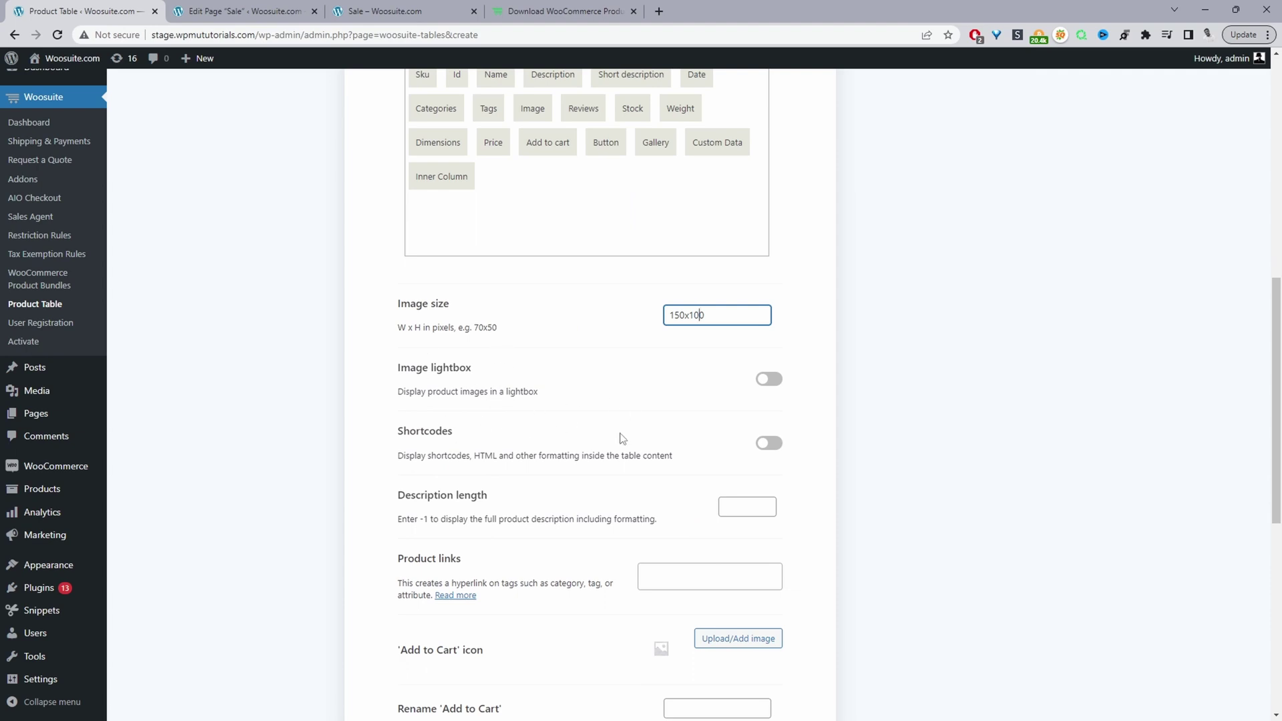
Step: Under Bulk Add To Cart, enable AJAX add to cart and quantity selectors, and set variations to "Dropdown lists in add to cart column"
scroll(762, 464, "down", 1)
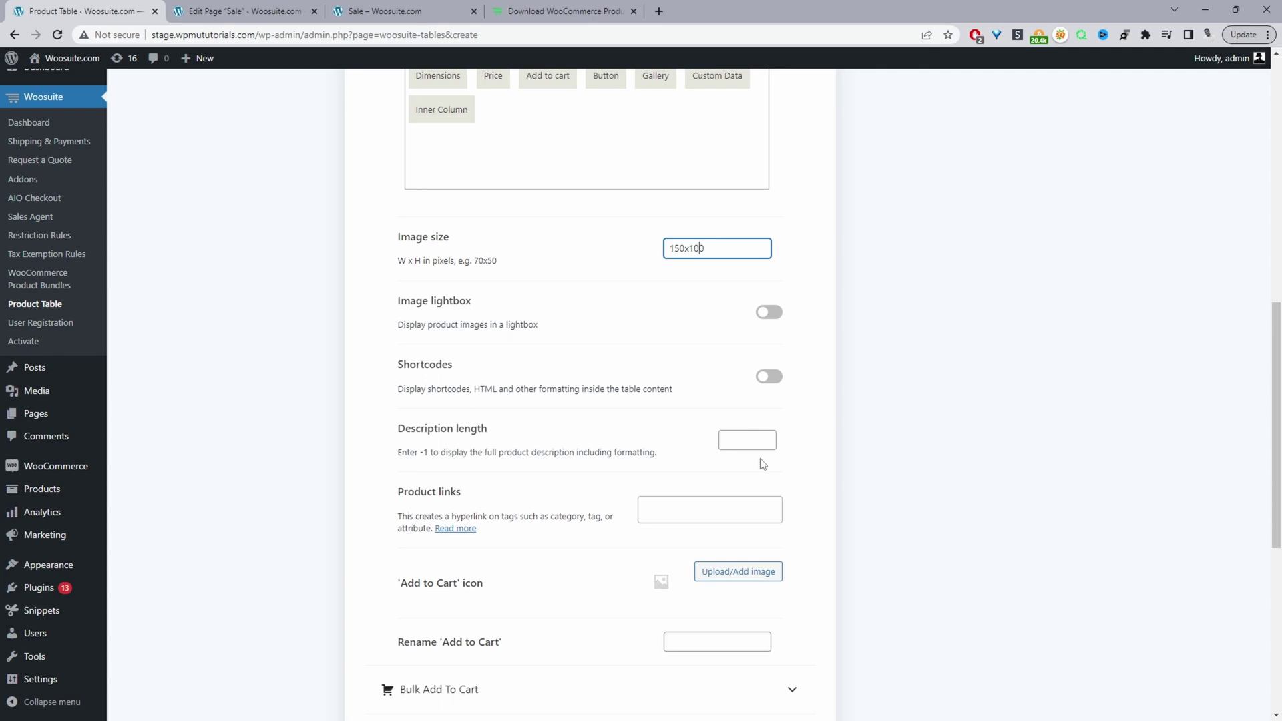
scroll(763, 464, "down", 4)
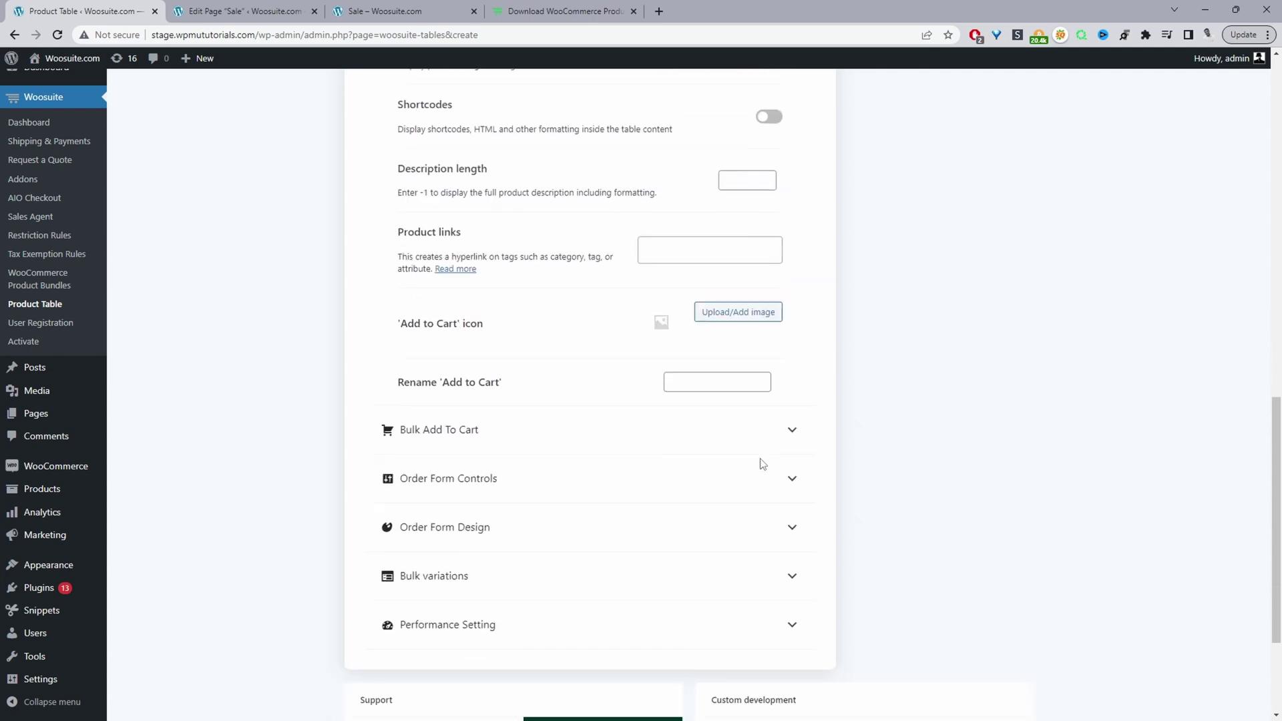
left_click(418, 427)
scroll(621, 407, "up", 1)
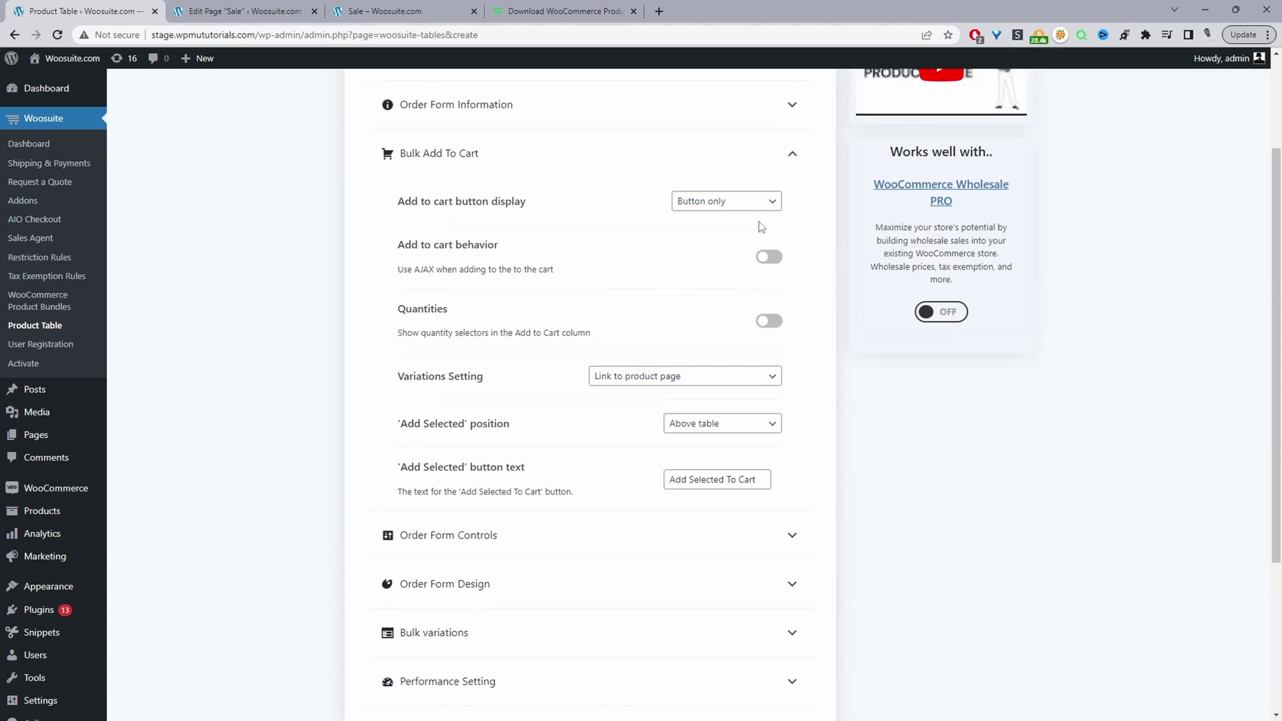
left_click(771, 260)
left_click(769, 322)
left_click(683, 380)
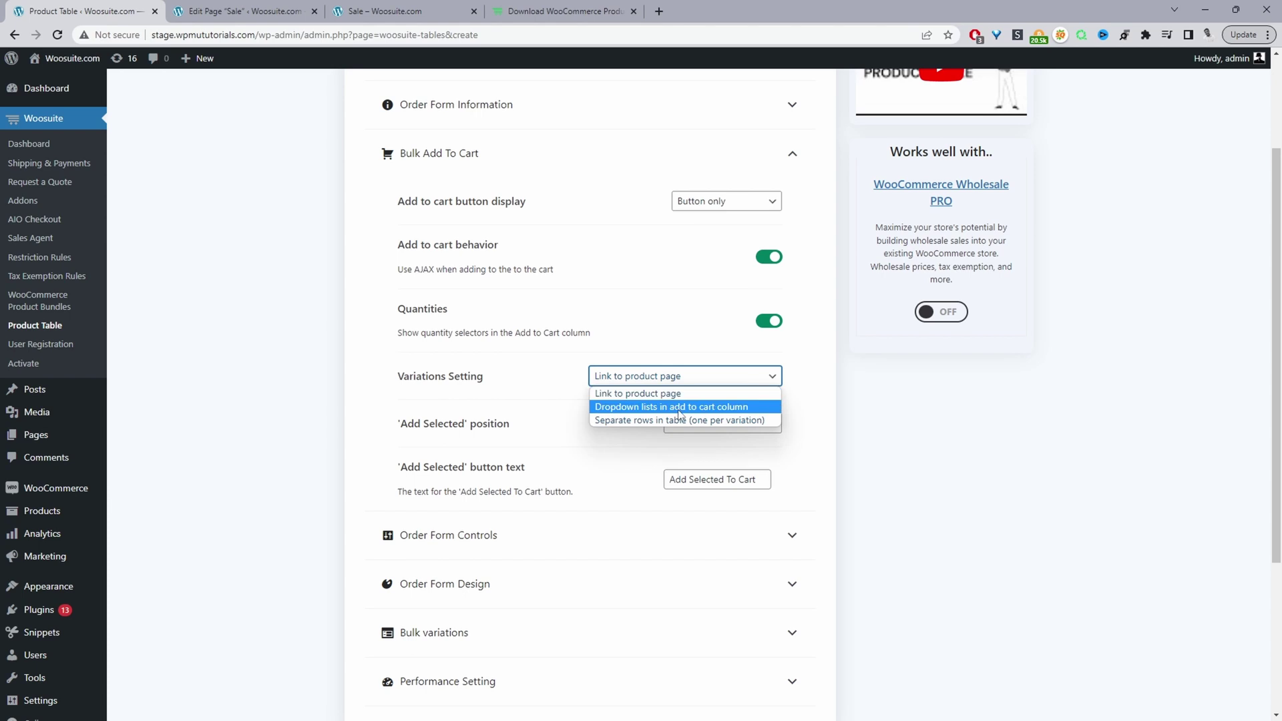
left_click(663, 402)
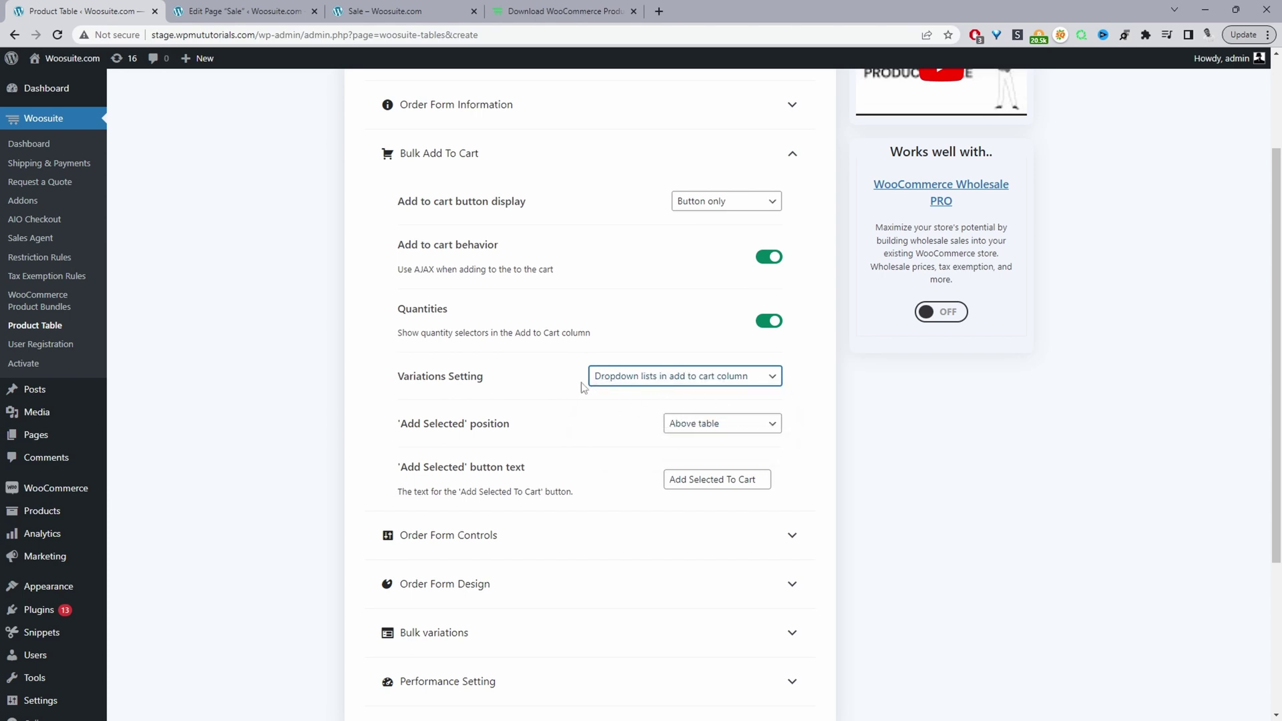
Step: Open the Order Form Controls settings of the table
scroll(651, 431, "down", 4)
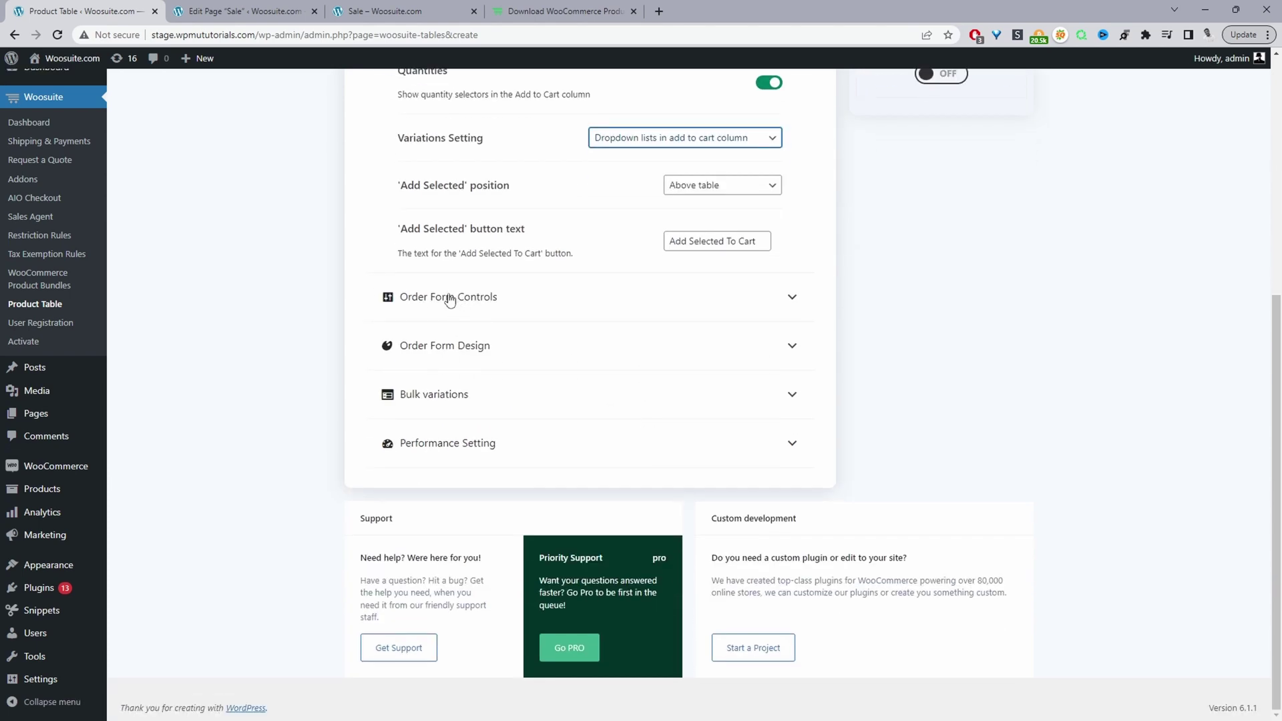
left_click(449, 300)
scroll(707, 382, "up", 4)
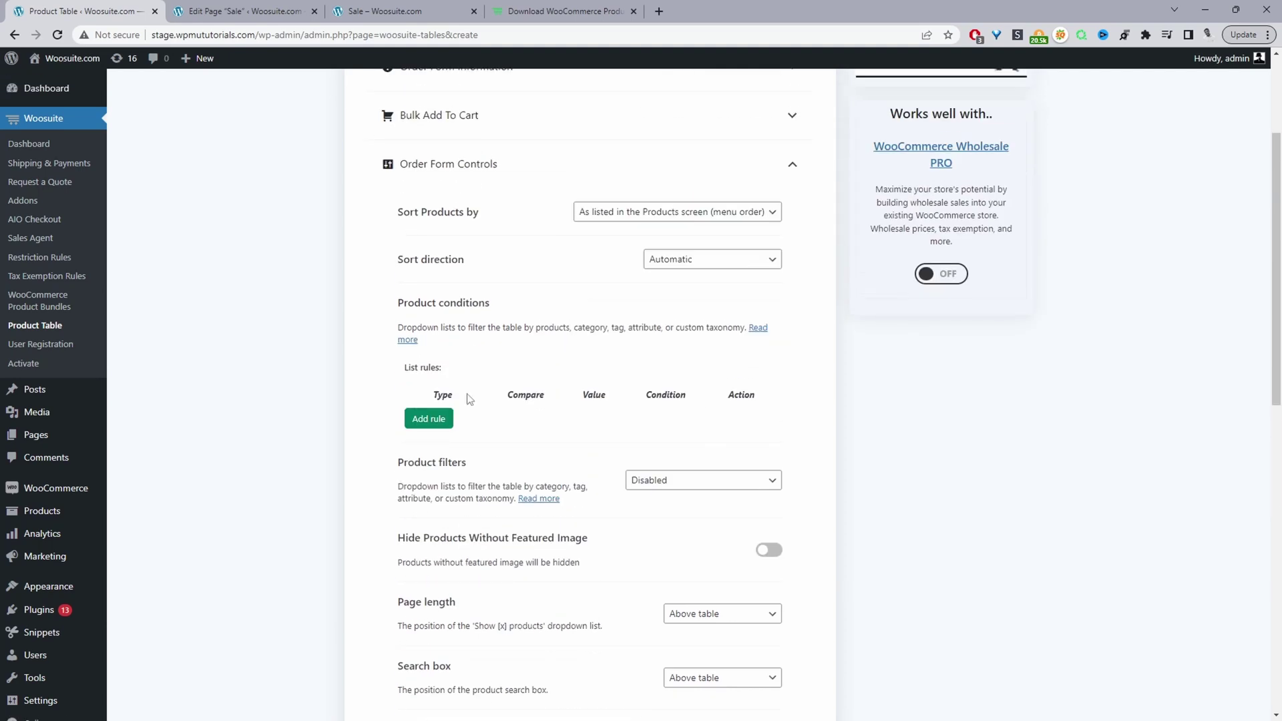
Step: Try a product condition rule of type Products IN with Canon EOS 5D Mark III Bag, and delete the rule
left_click(440, 419)
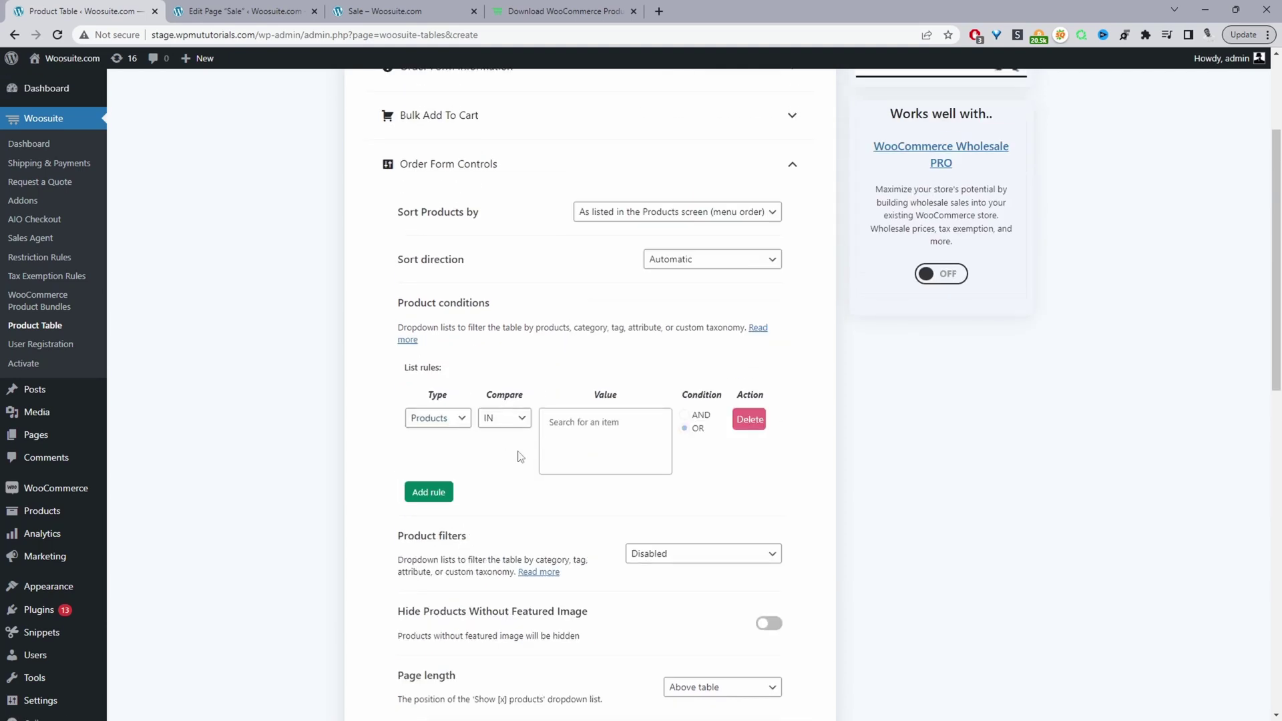
left_click(451, 420)
left_click(586, 432)
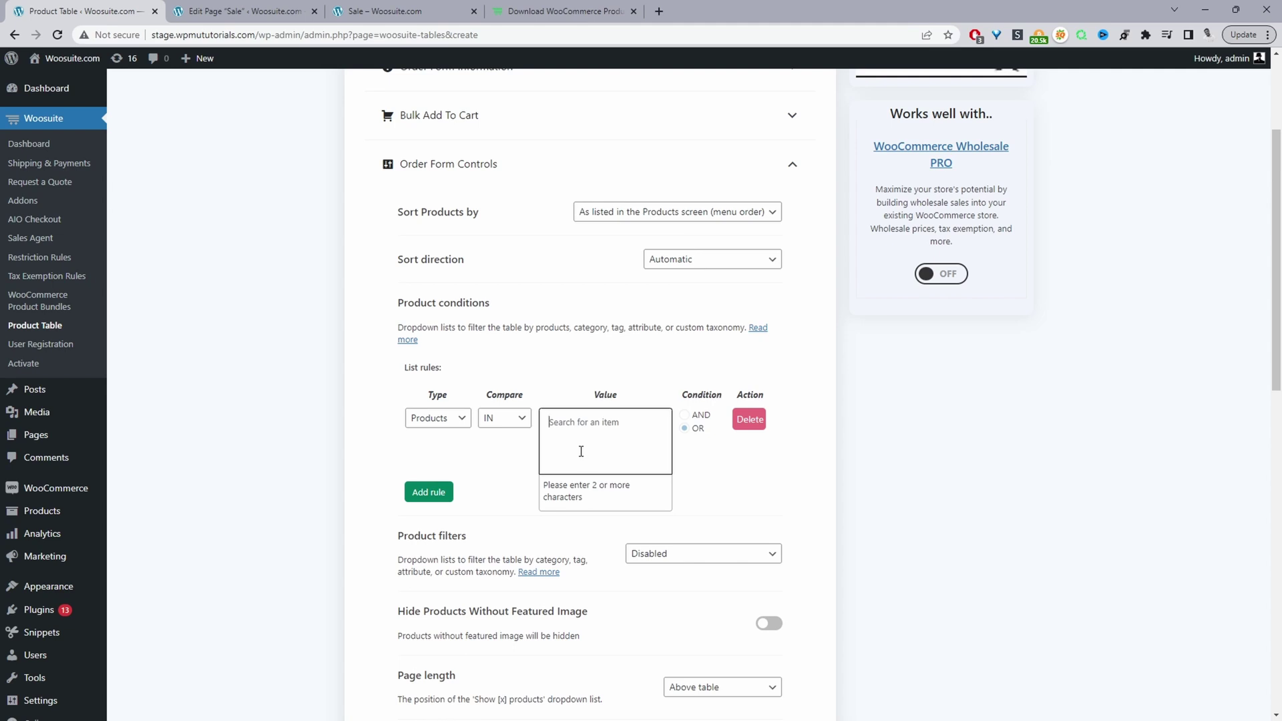
type("can")
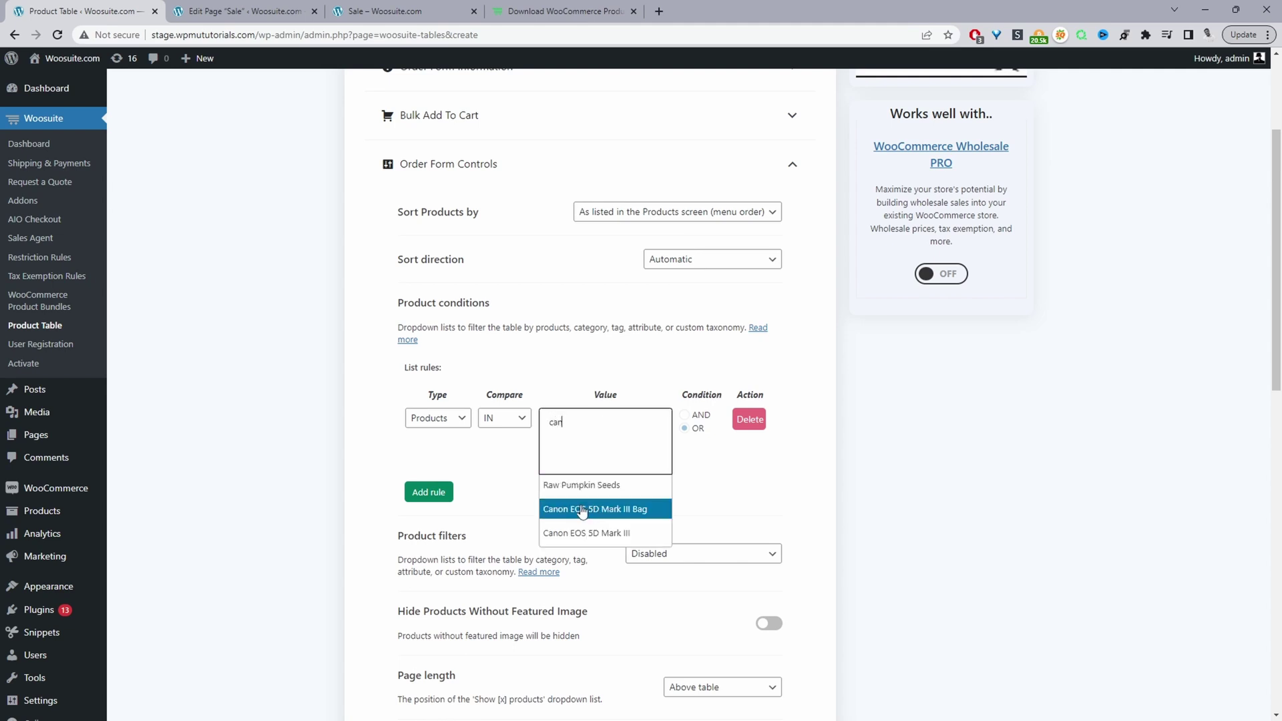
left_click(649, 501)
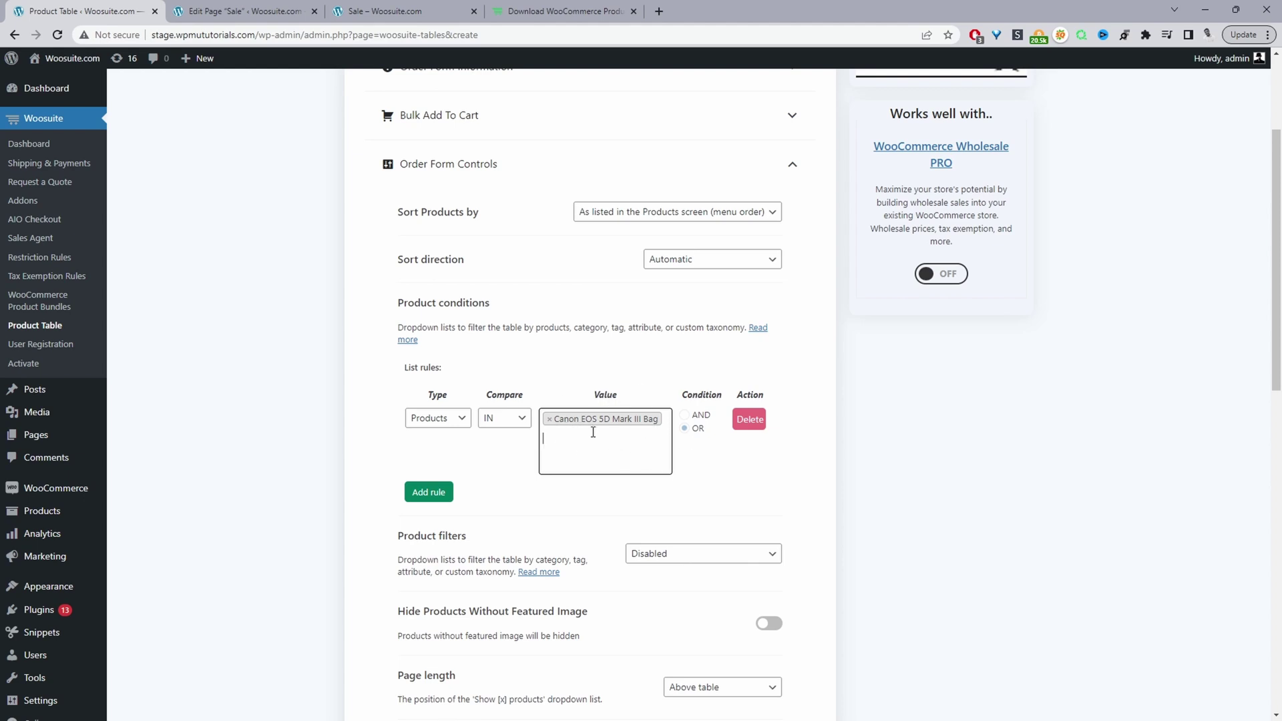
left_click(455, 418)
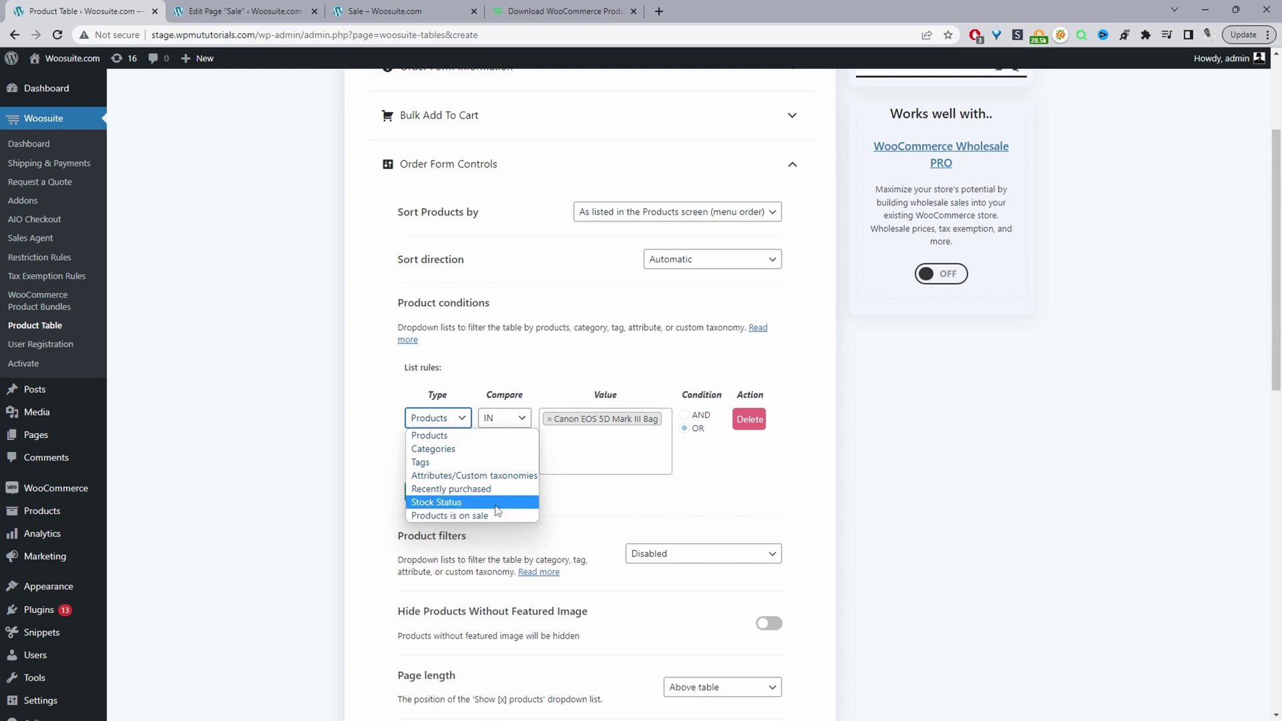
left_click(741, 425)
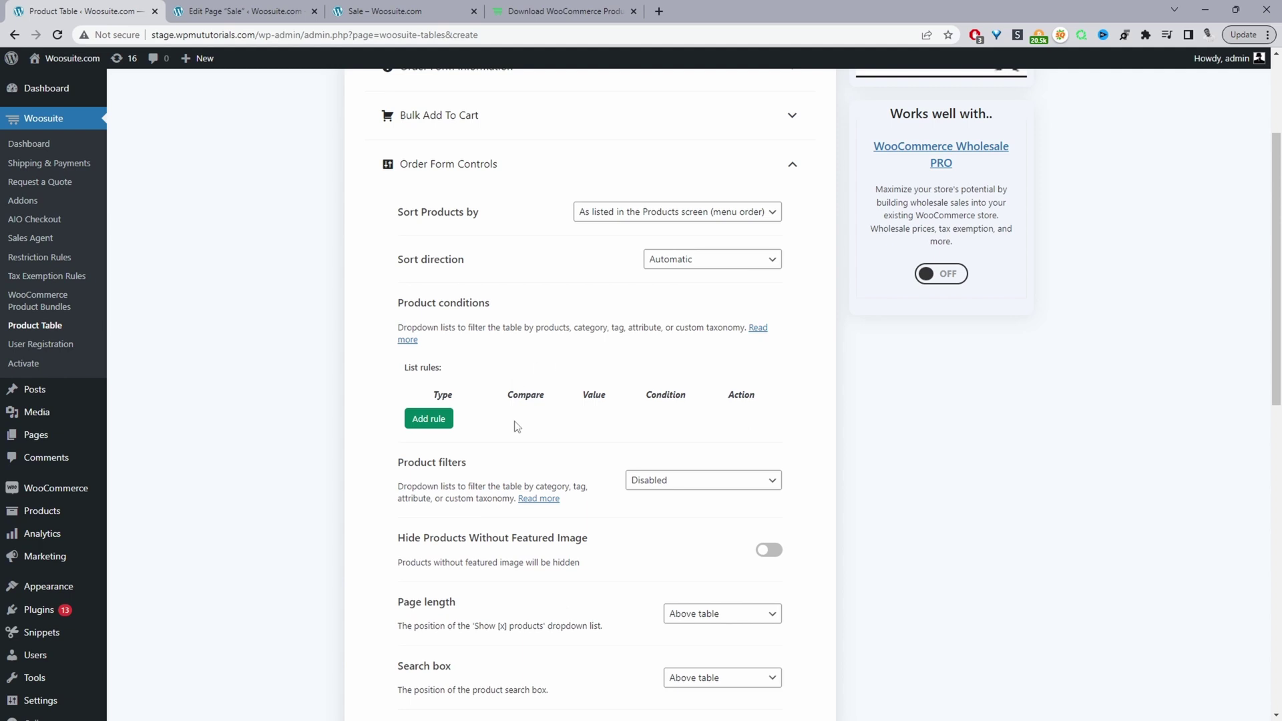
Step: Set the product filters to "Show based on columns in table"
scroll(518, 428, "down", 3)
left_click(691, 280)
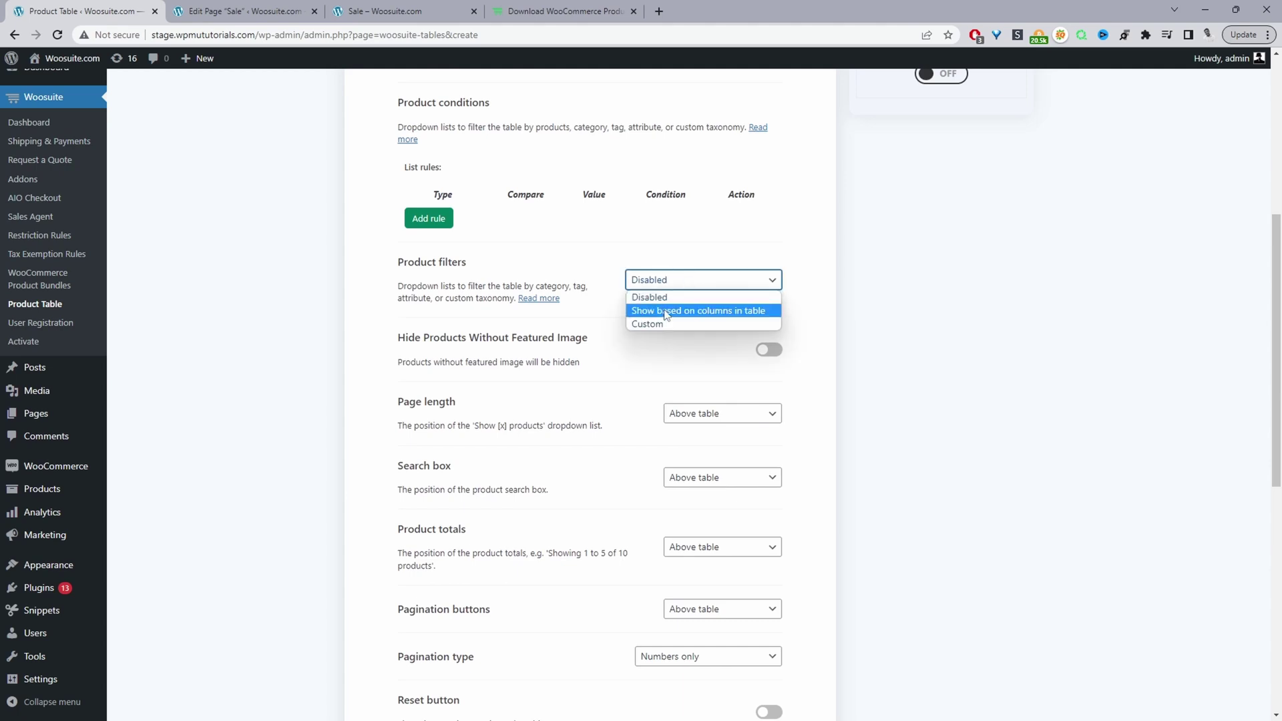
left_click(667, 312)
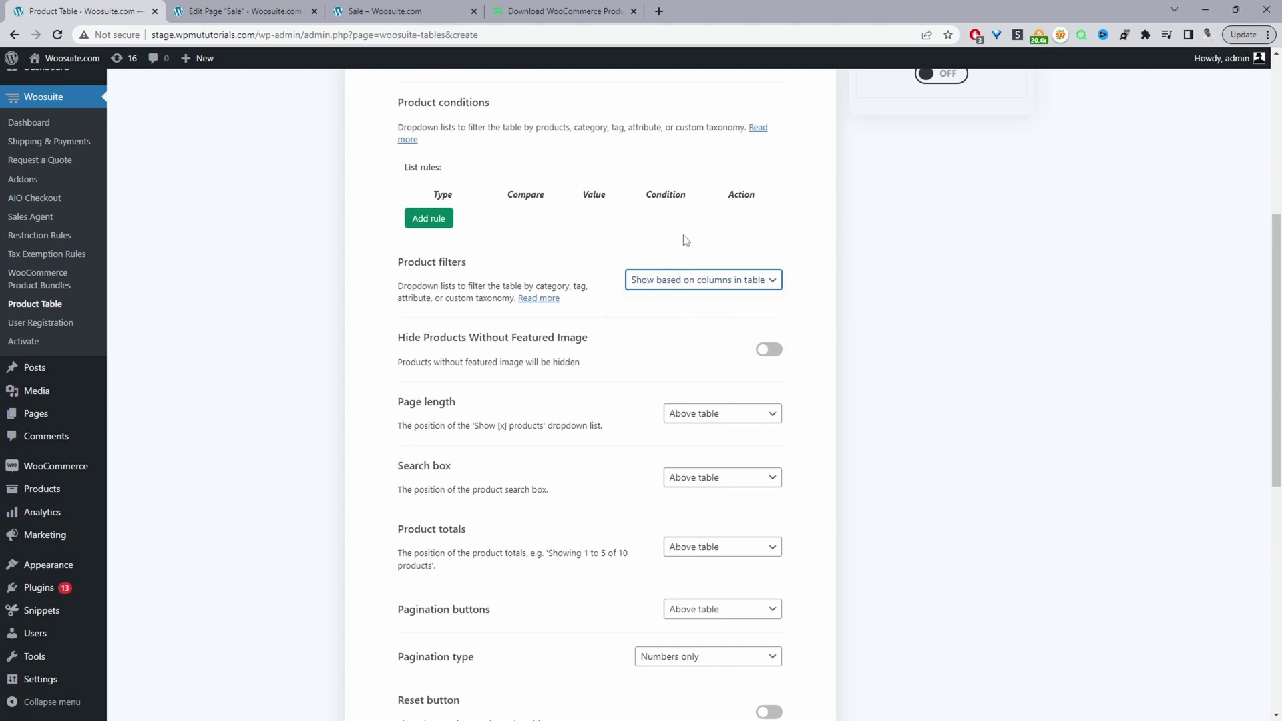
scroll(674, 294, "up", 6)
scroll(639, 275, "down", 4)
scroll(613, 327, "down", 1)
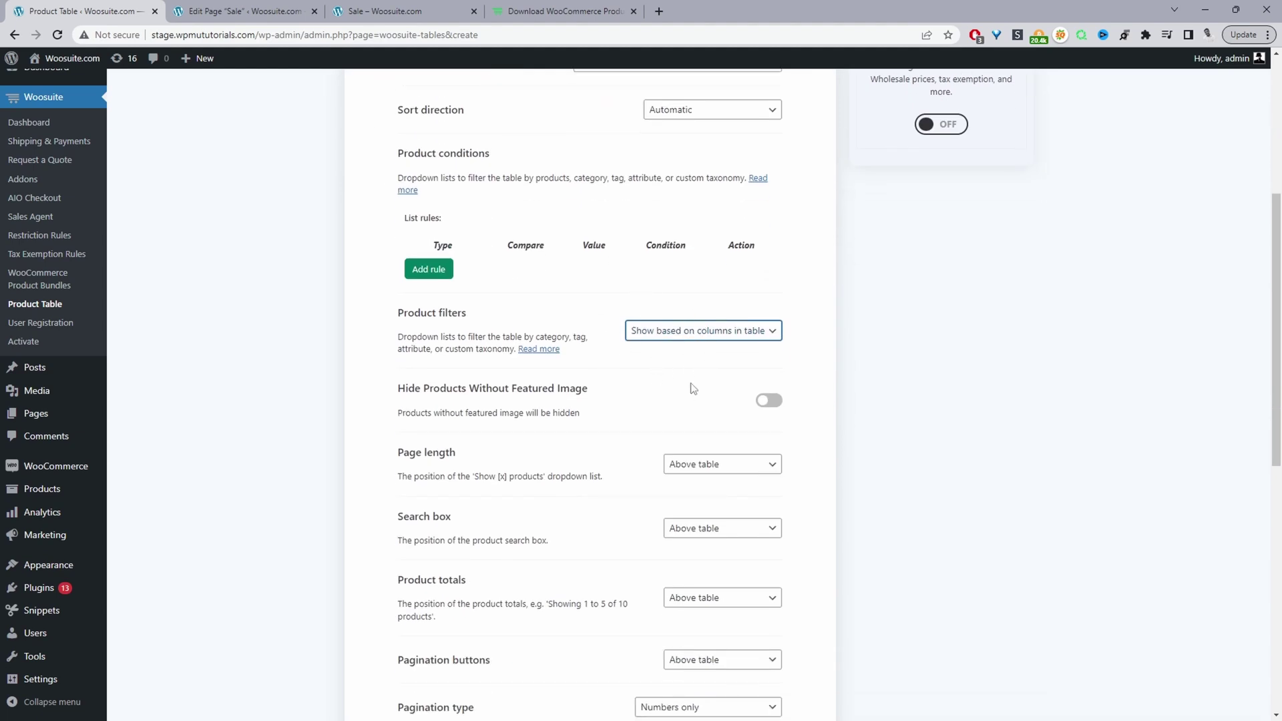
Step: Enable the reset button above the table in the Order Form Controls
scroll(694, 390, "down", 3)
scroll(641, 257, "down", 2)
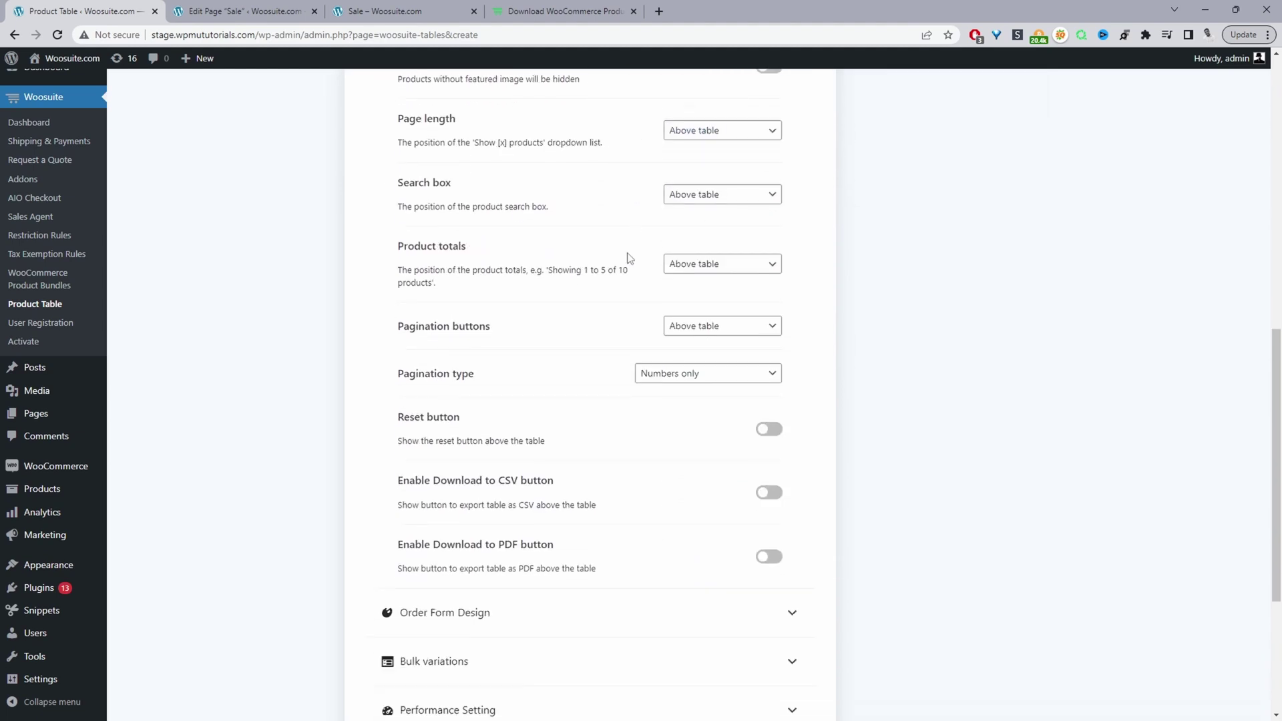
scroll(612, 372, "down", 2)
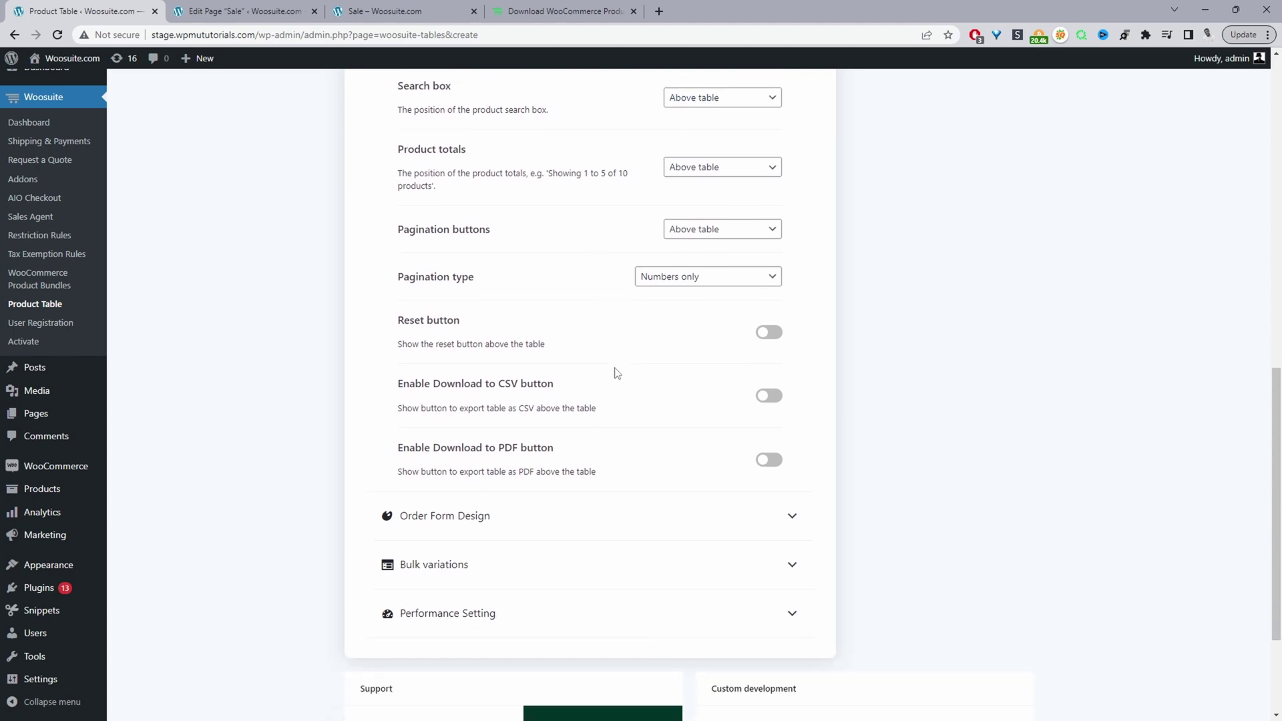
scroll(616, 372, "down", 1)
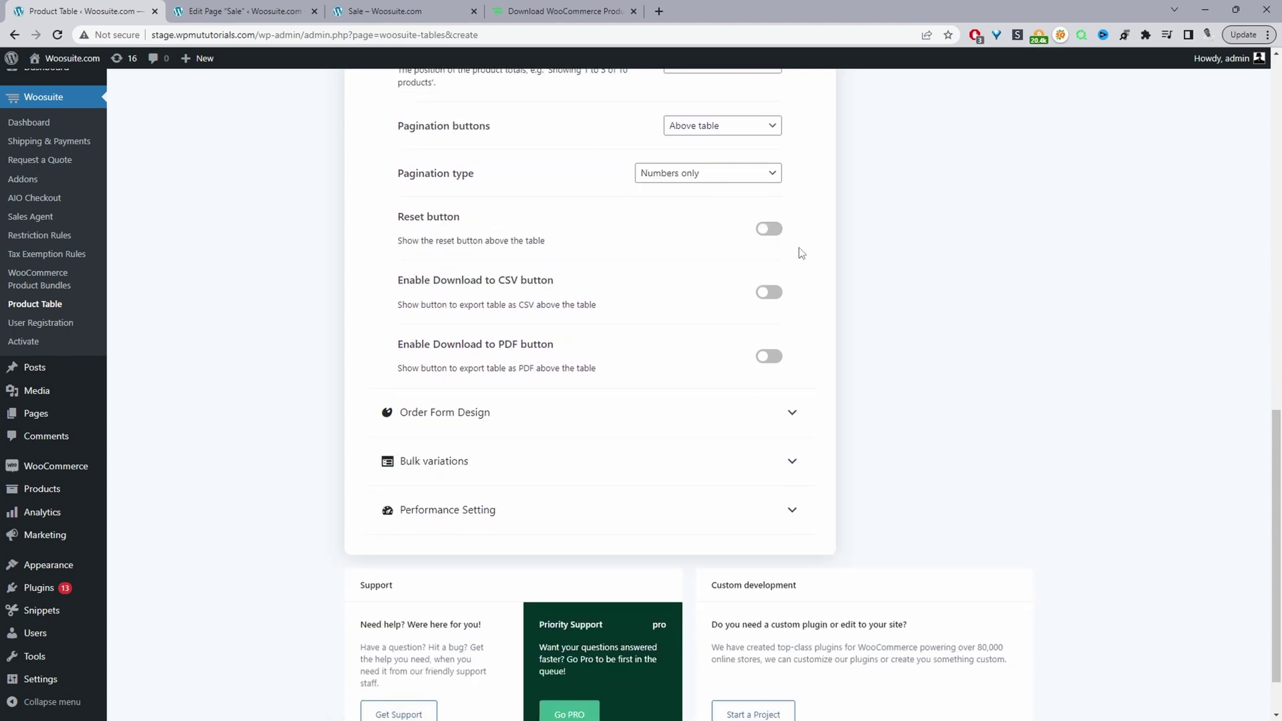
left_click(769, 230)
Step: Try the Enable Custom CSS option under Order Form Design, and switch it back off
scroll(561, 277, "down", 1)
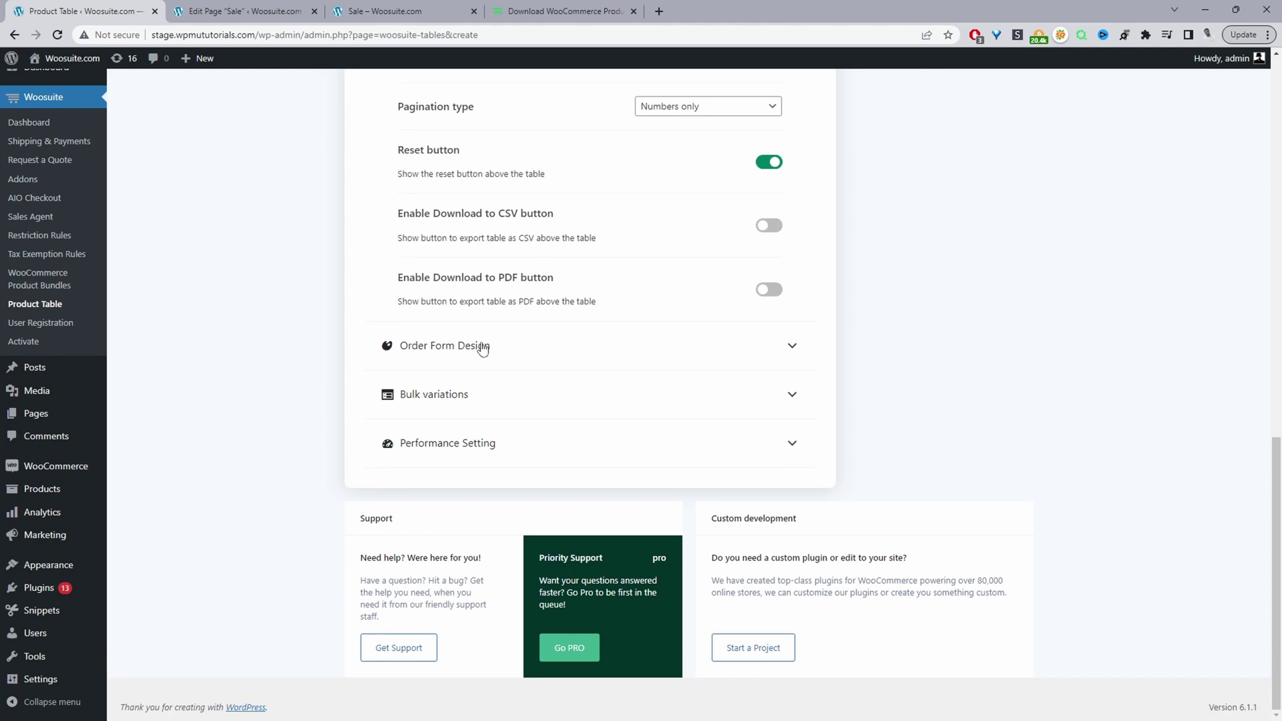
left_click(481, 346)
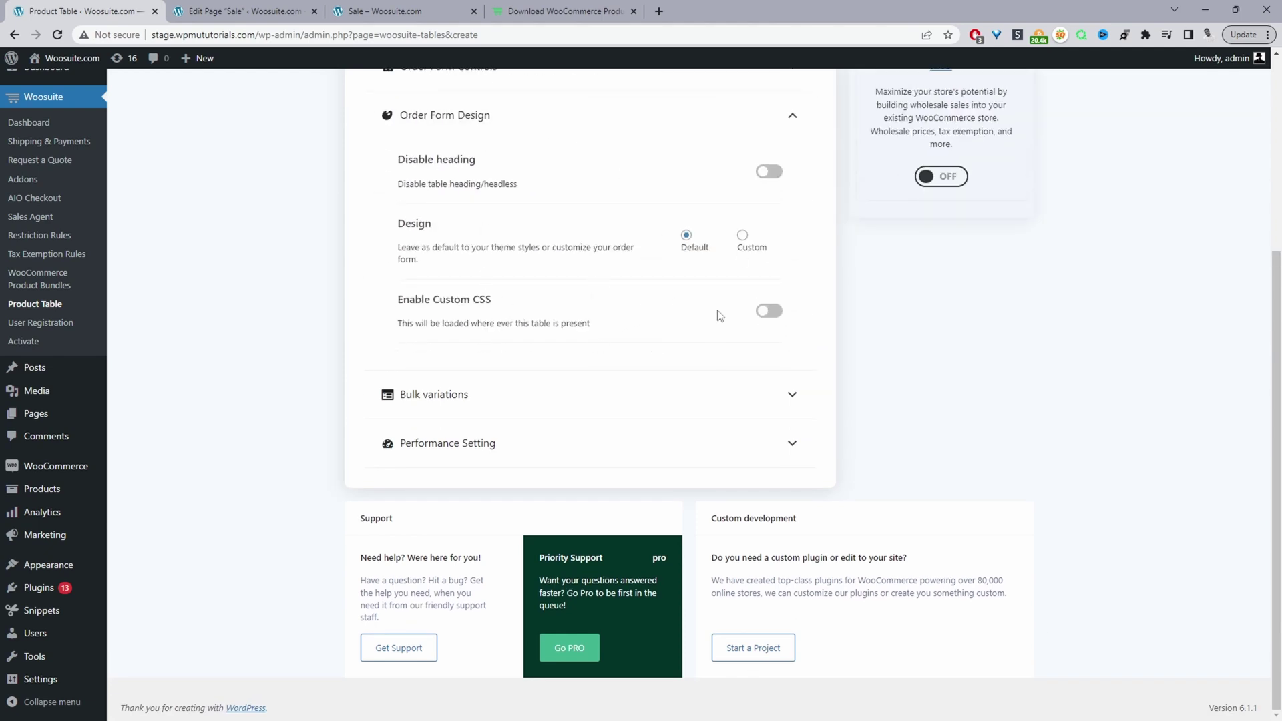
left_click(763, 312)
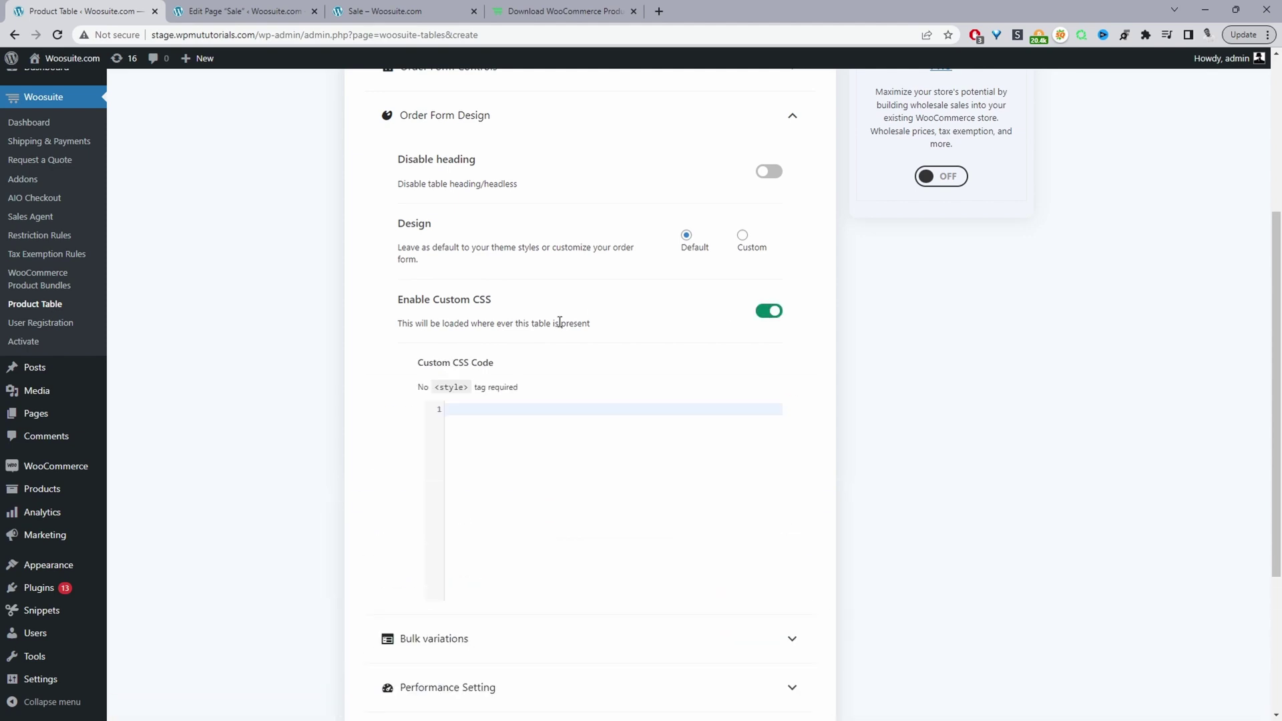
left_click(763, 312)
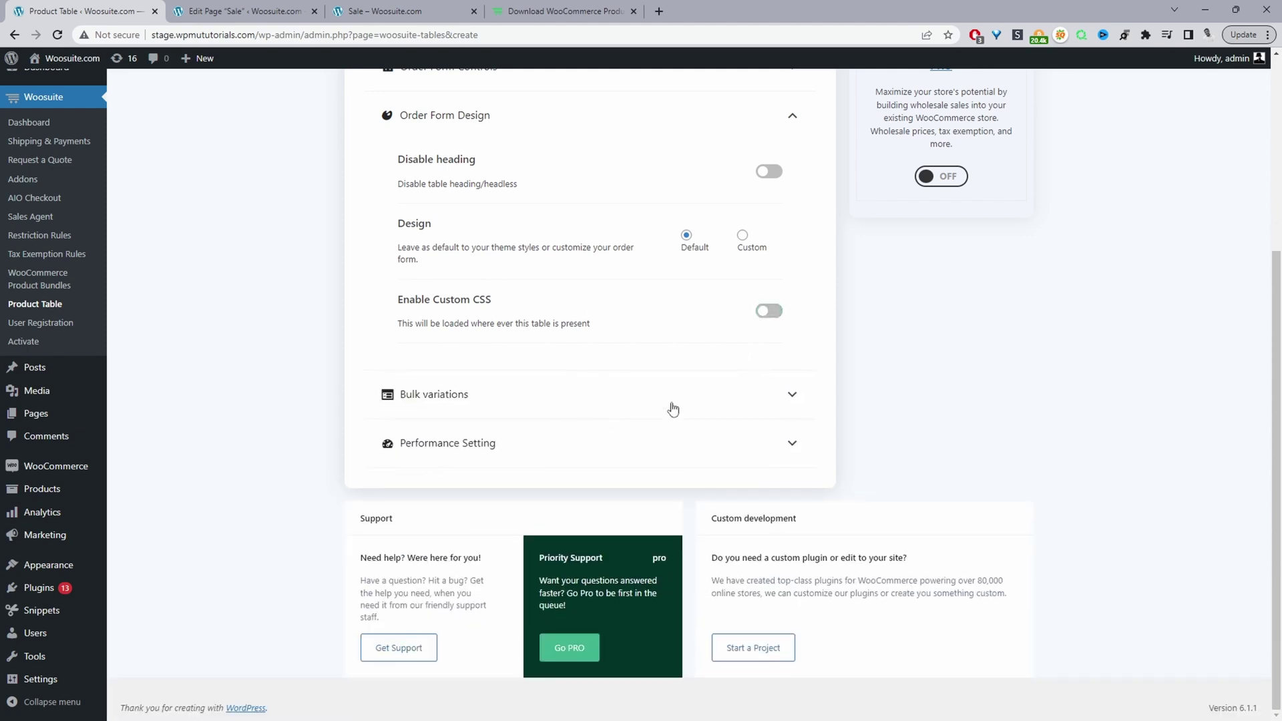
Step: Examine the Bulk variations and Performance Setting options of the table
left_click(476, 395)
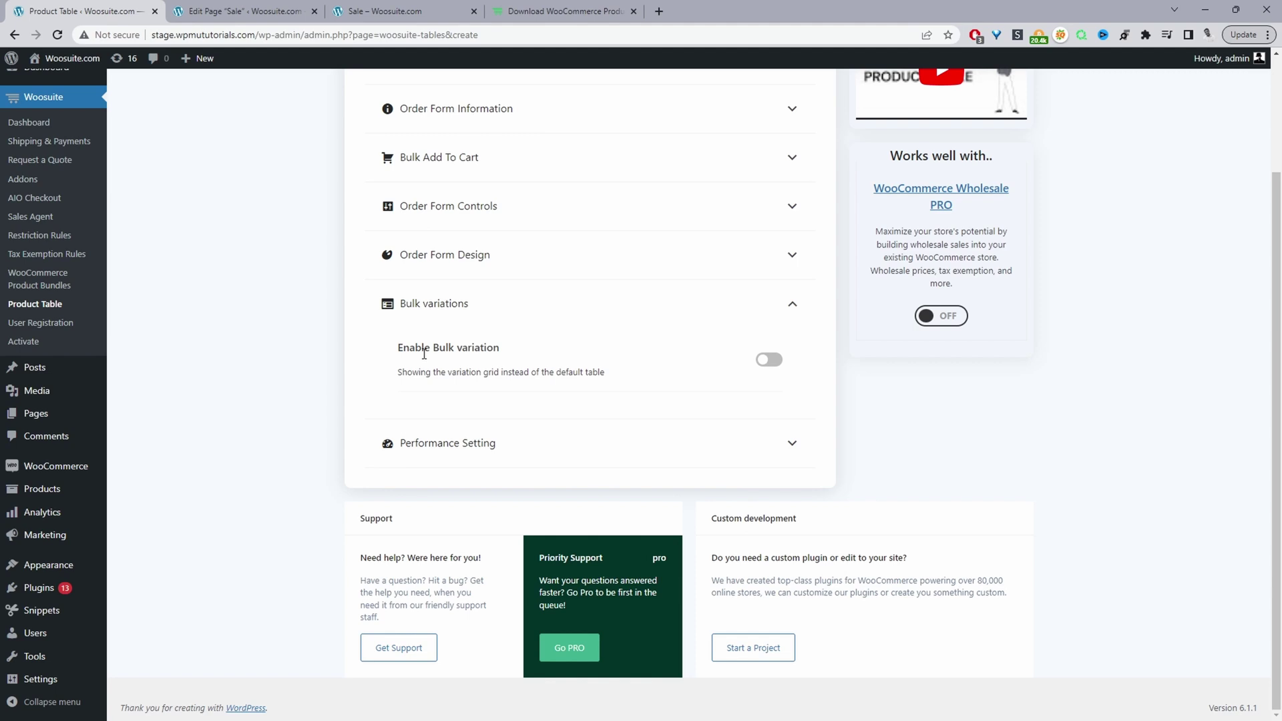
scroll(423, 354, "down", 2)
left_click(447, 301)
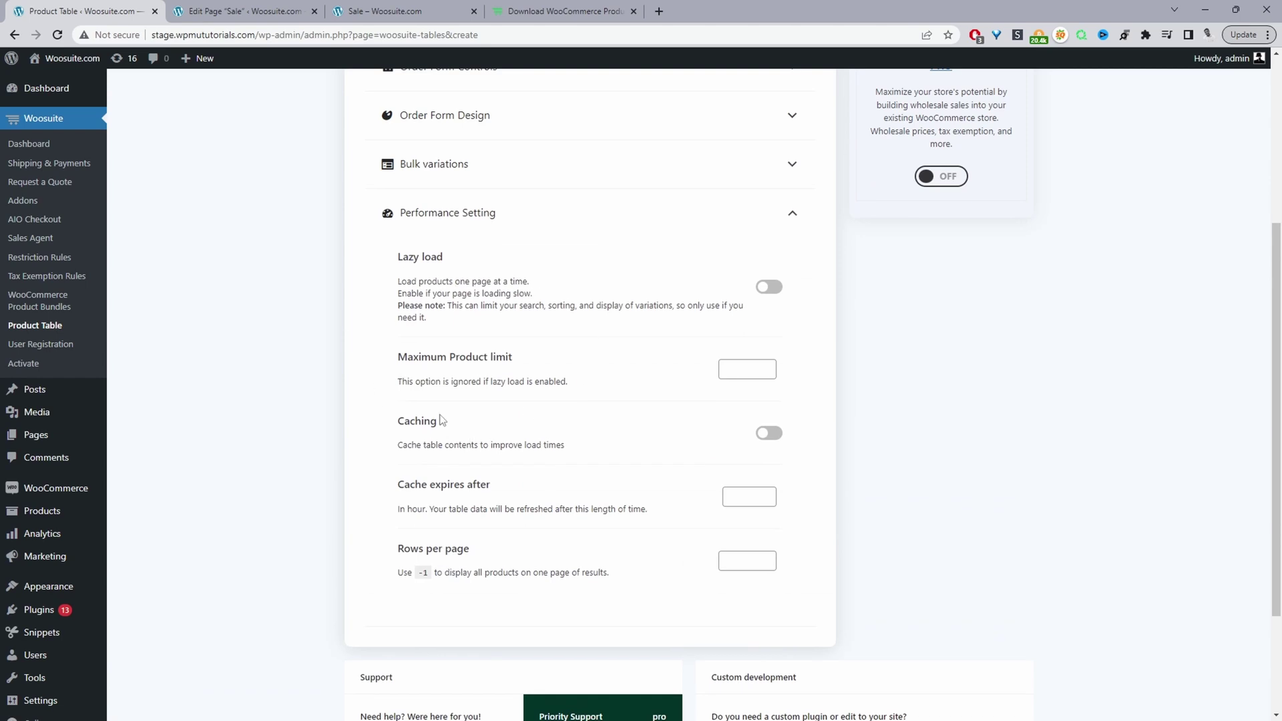
Step: Save the new table and copy the shortcode of "store products" from the table list
scroll(818, 451, "up", 4)
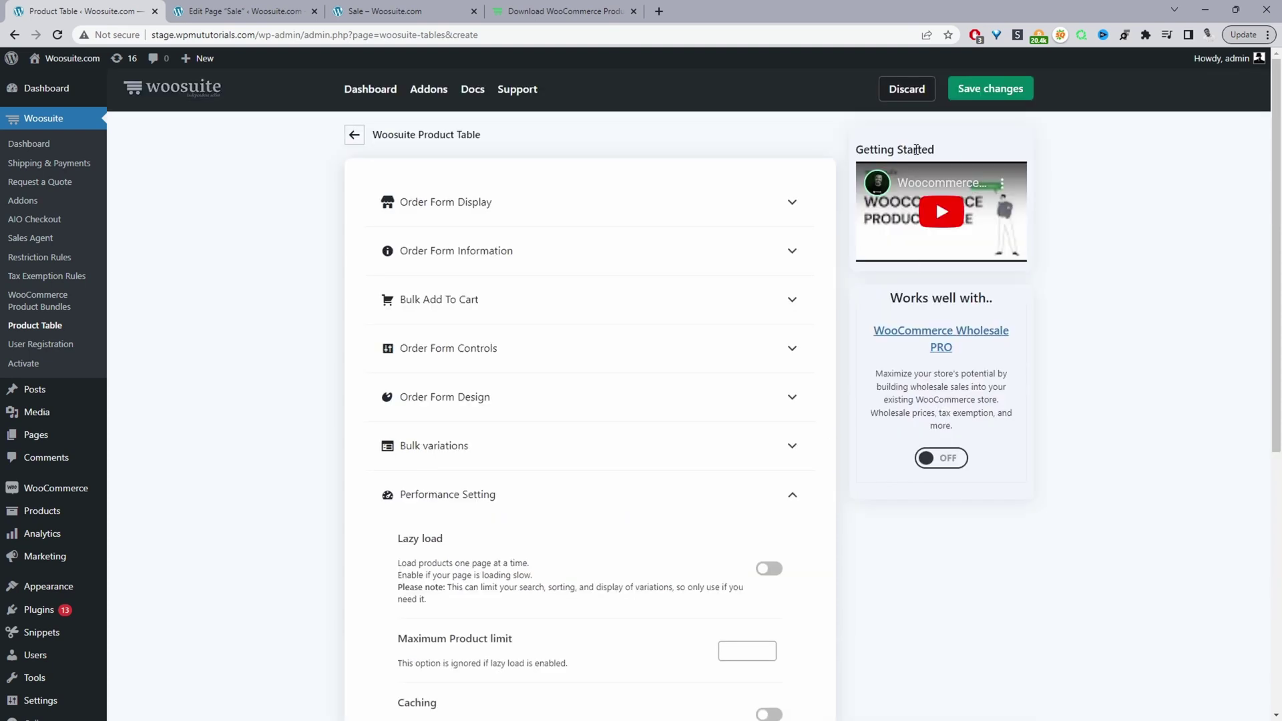
left_click(982, 89)
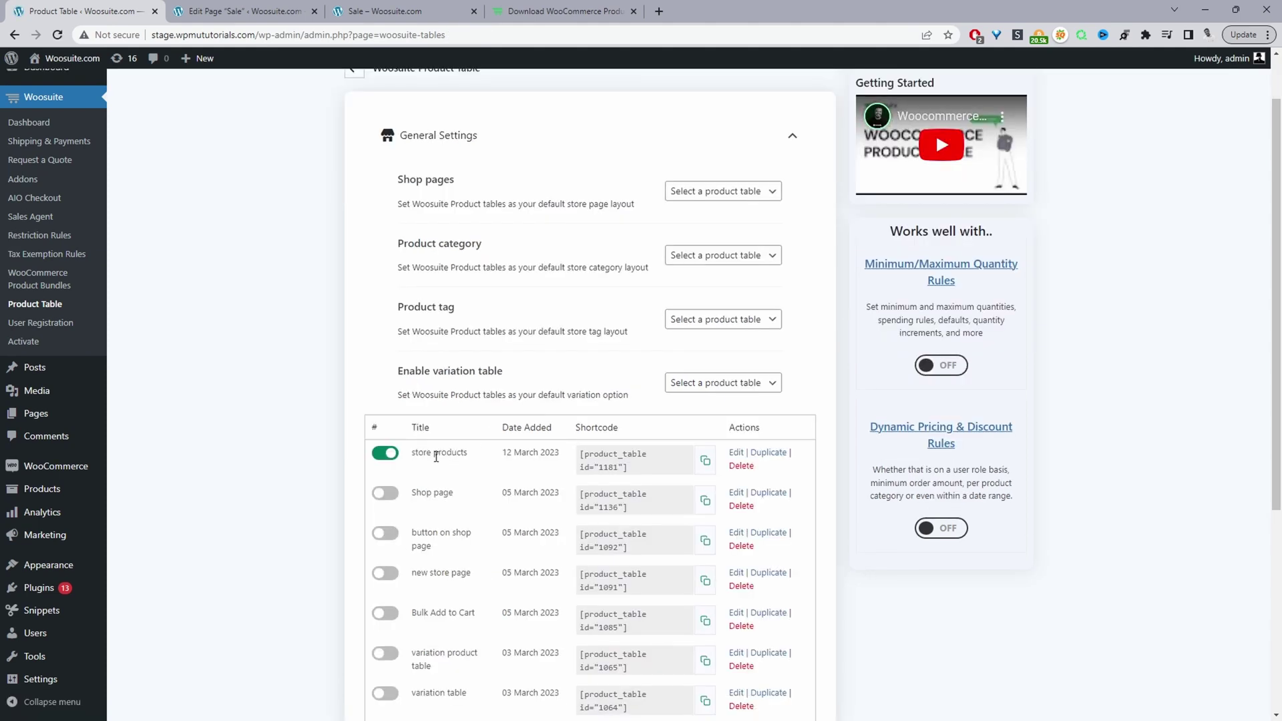
left_click(711, 463)
Step: Switch to the store's Sale page and open it for editing
left_click(373, 9)
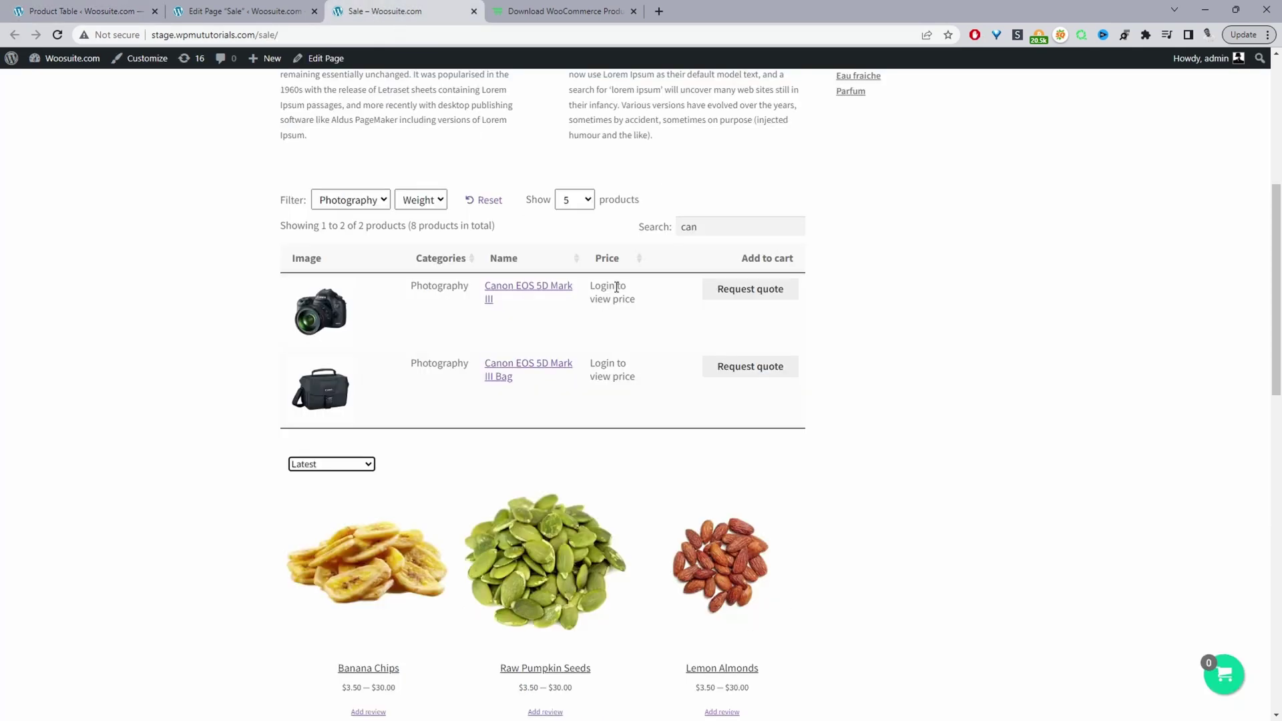
scroll(616, 287, "up", 6)
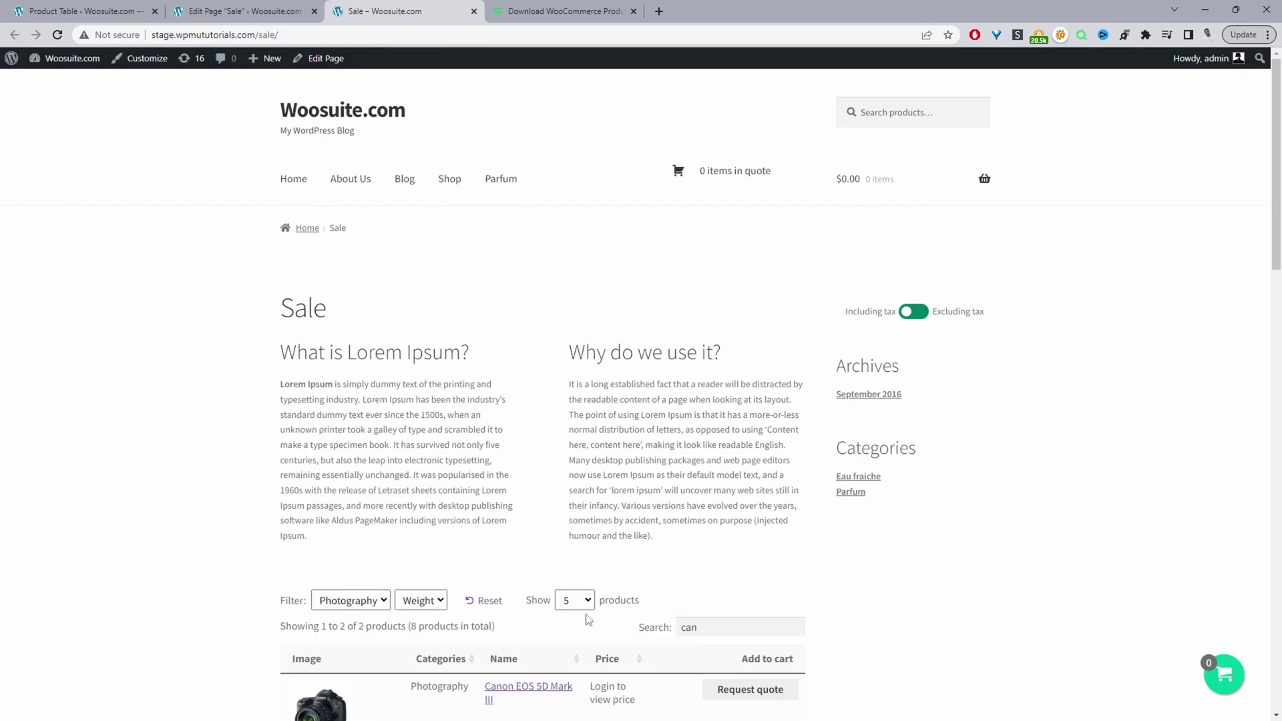
left_click(322, 59)
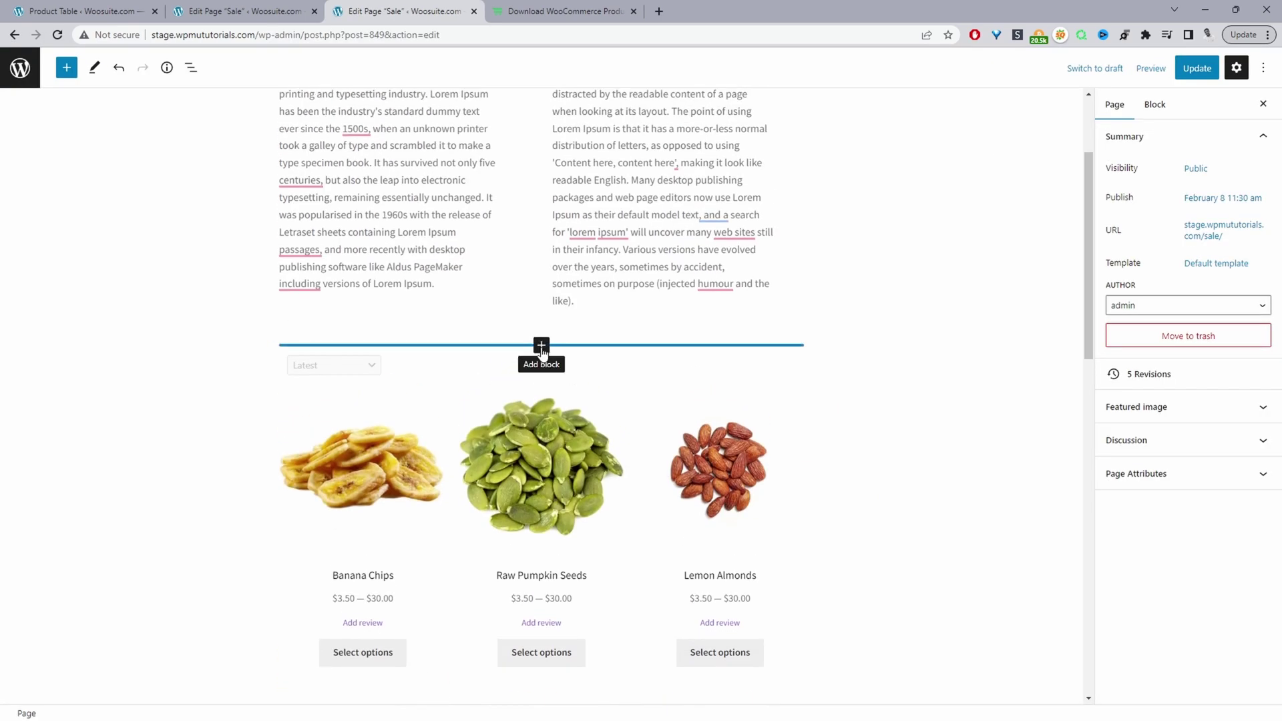
Step: Insert a Shortcode block between the text columns and the product grid, containing the copied shortcode [product_table id="1181"]
left_click(541, 346)
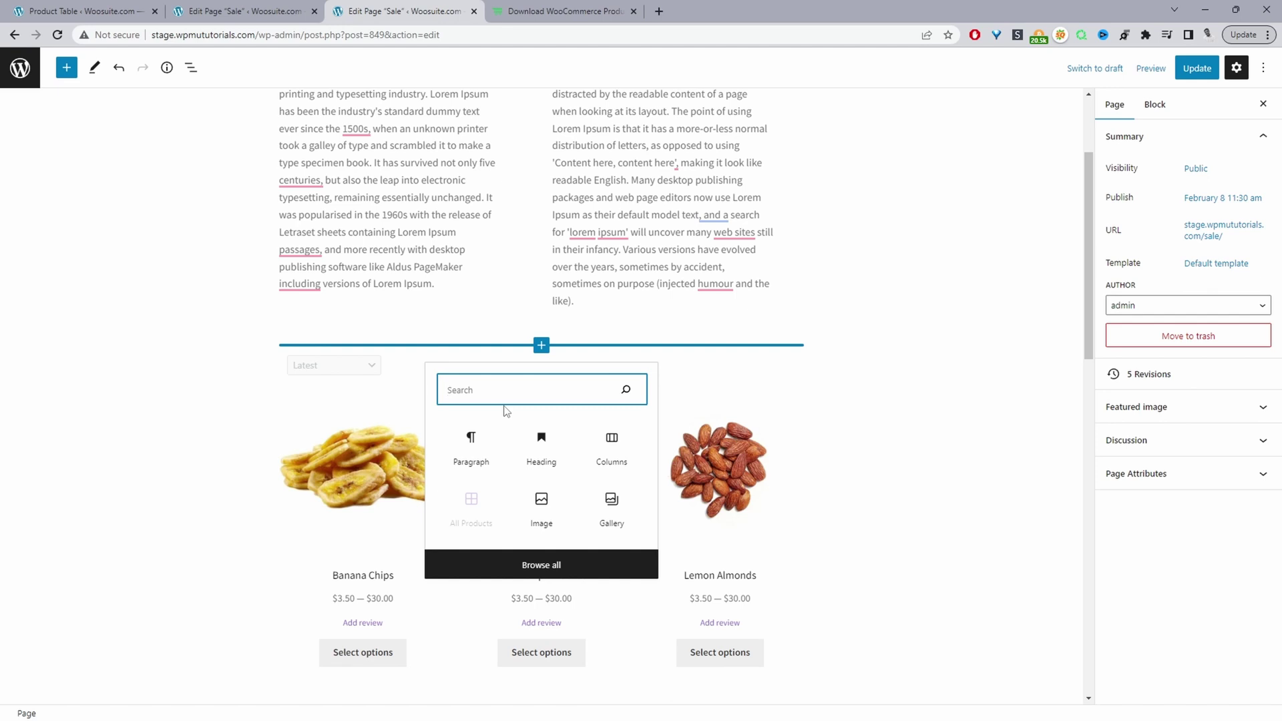
type("s")
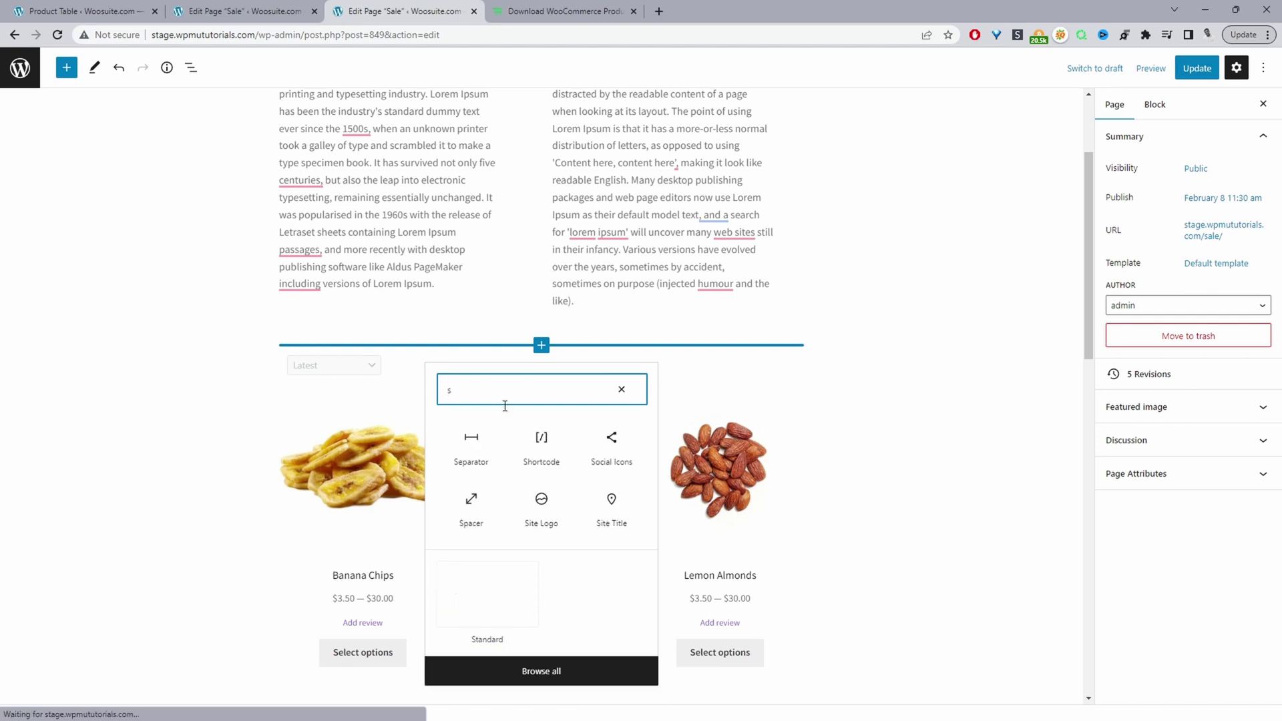
type("hor")
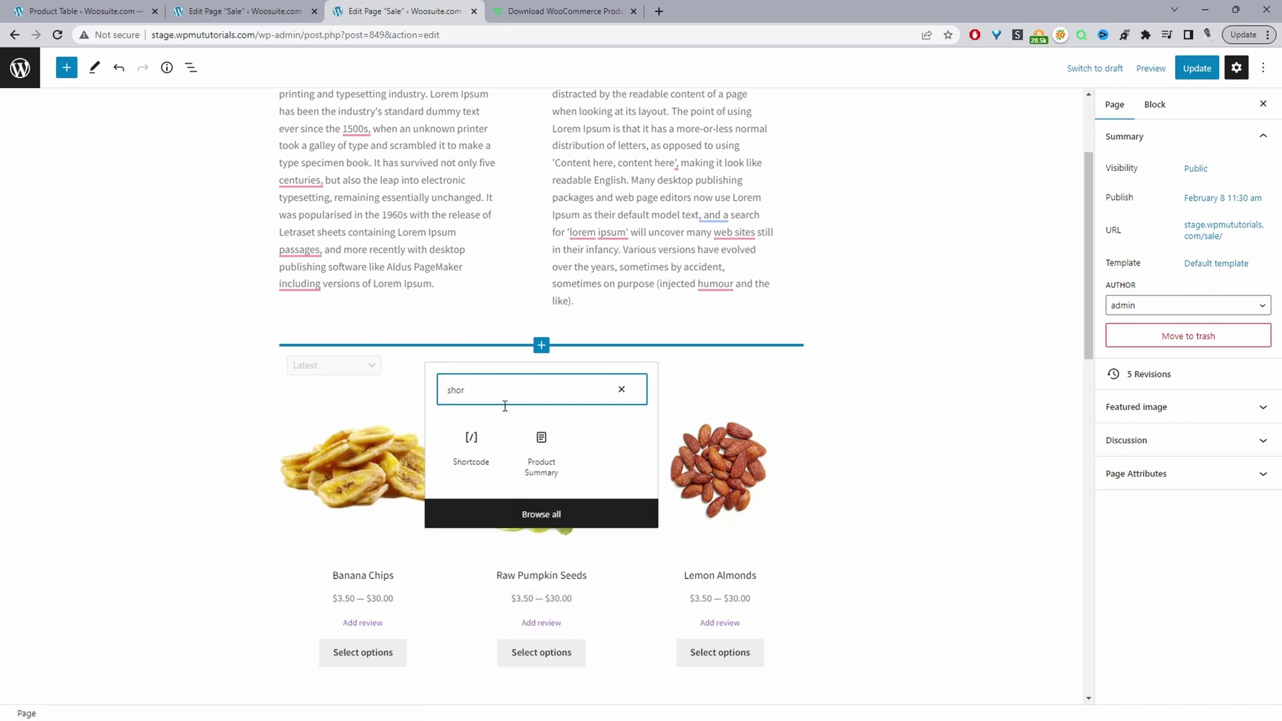
left_click(486, 458)
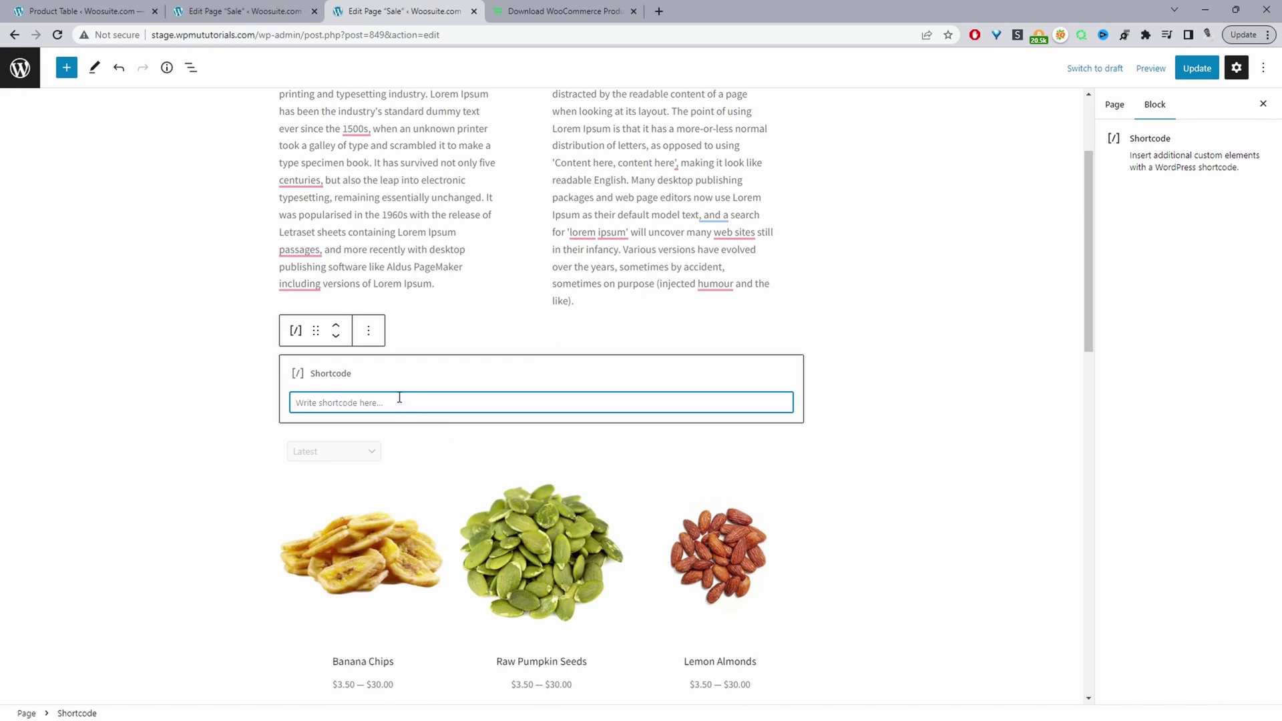
key("ctrl+v")
left_click(452, 494)
left_click(938, 371)
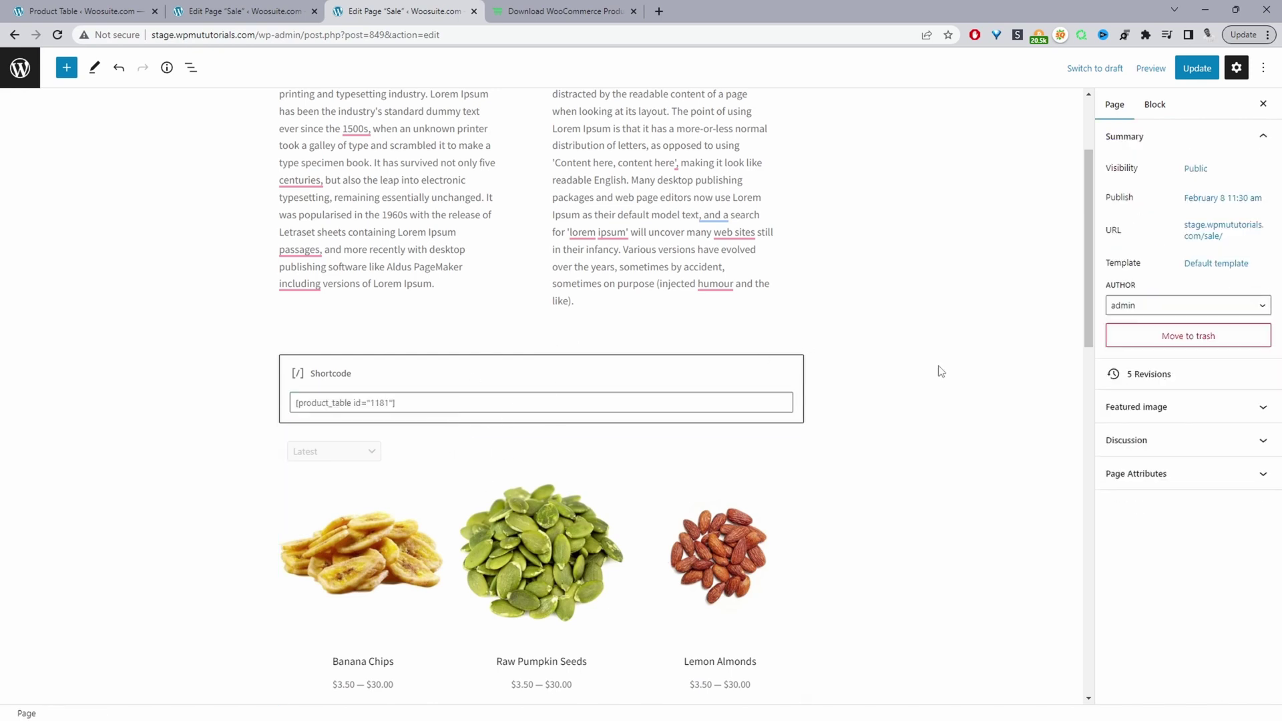
Step: Update the Sale page and open its live version to view the embedded product table
left_click(1195, 70)
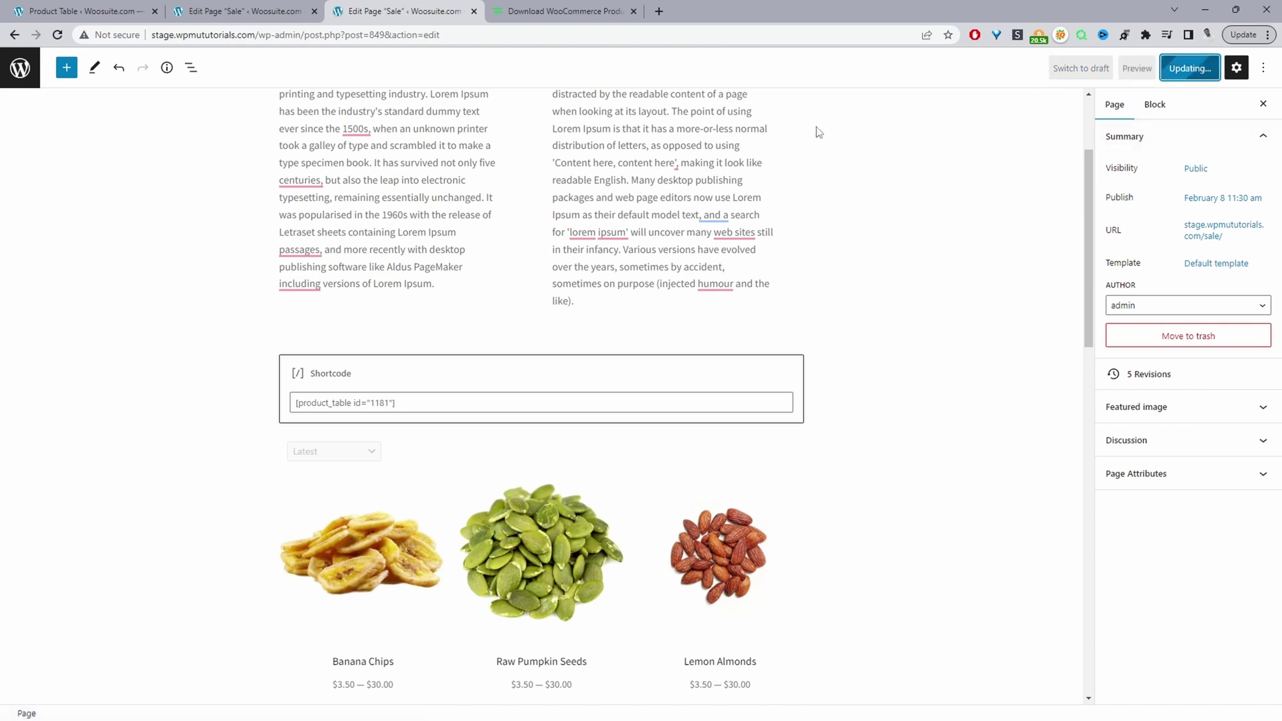
left_click(131, 678)
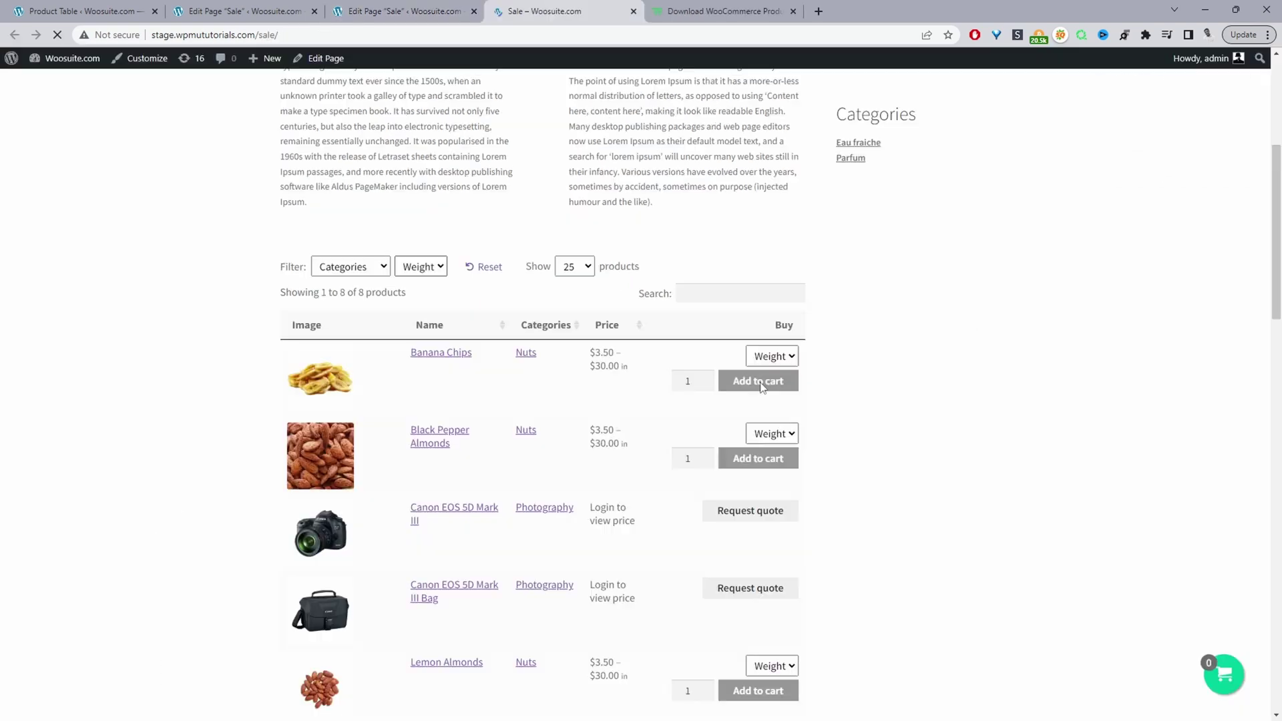
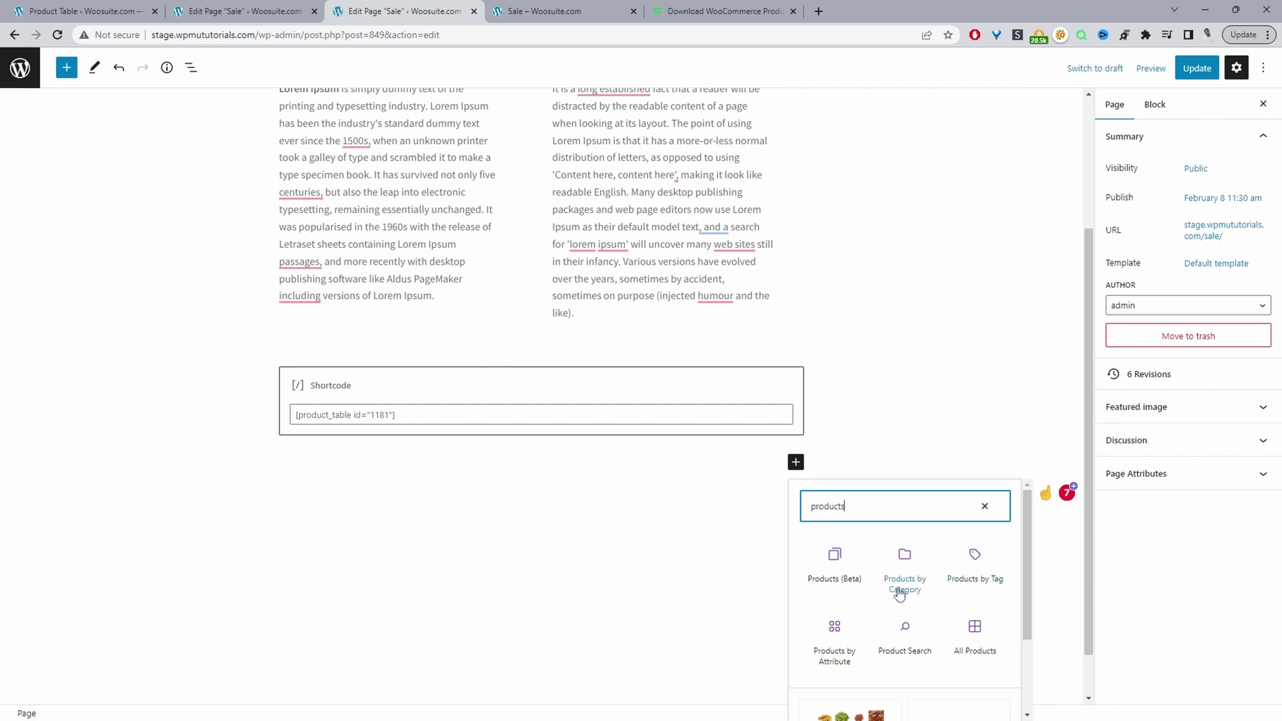
Step: Insert an All Products block below the shortcode and set its layout to 2 columns
left_click(977, 647)
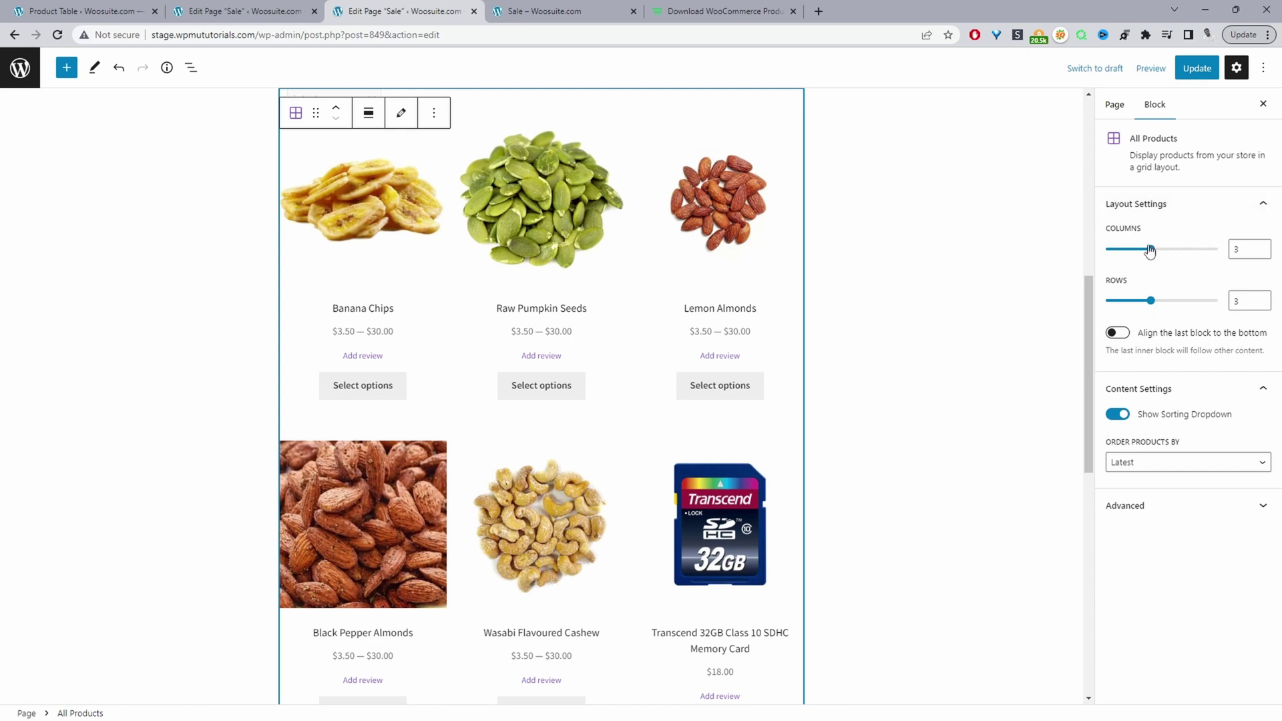
left_click_drag(1148, 247, 1139, 248)
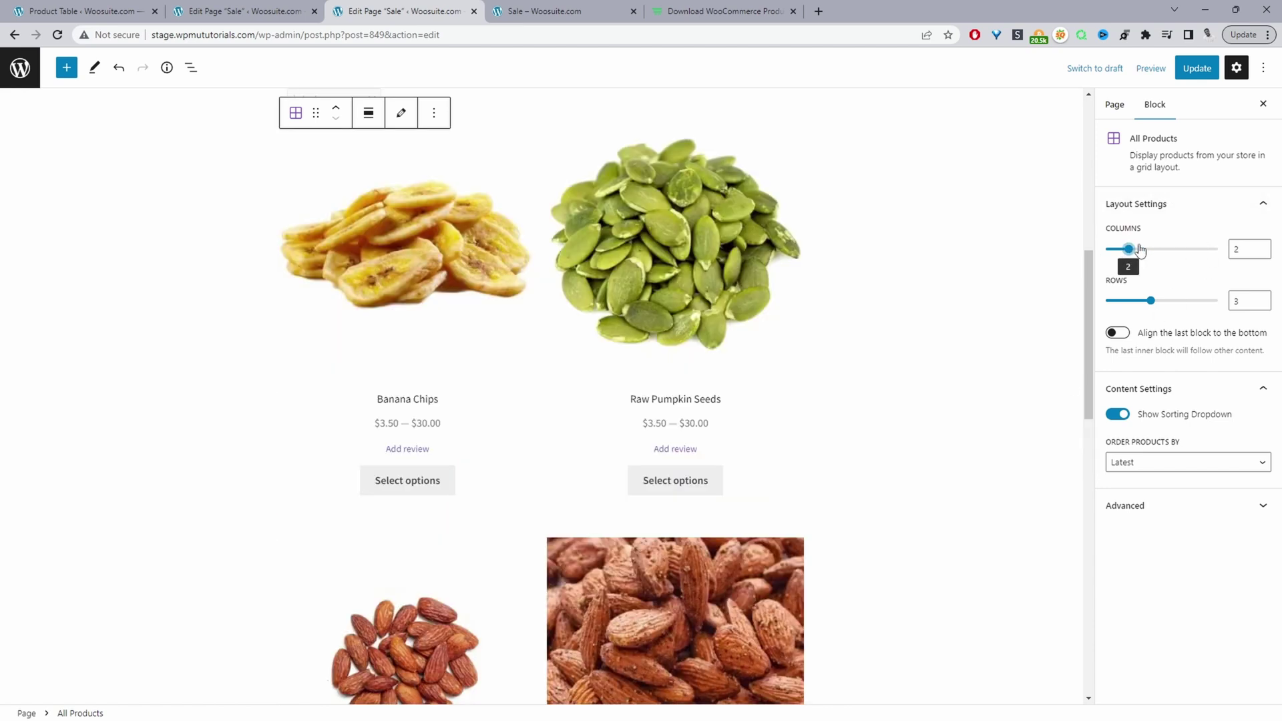
mouse_move(1151, 300)
left_mouse_down()
mouse_move(1173, 302)
mouse_move(1150, 301)
left_mouse_up()
scroll(478, 289, "up", 2)
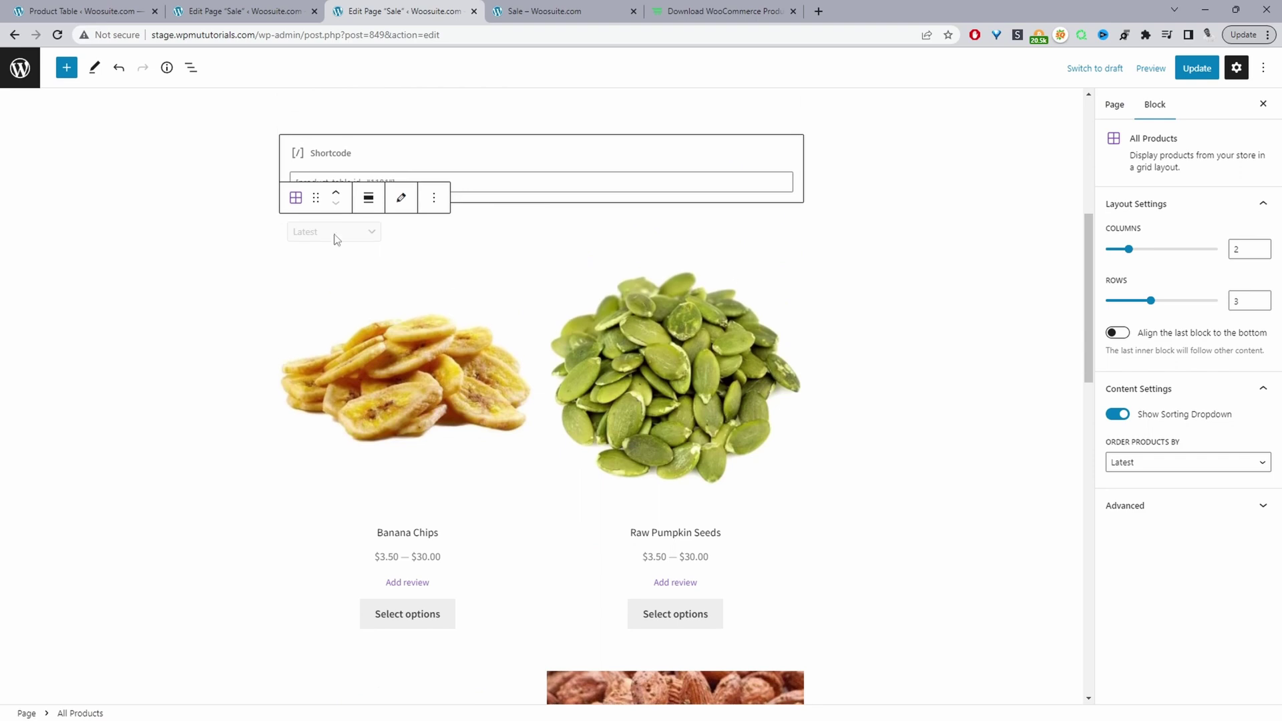
Step: Switch the sorting dropdown off and back on, order the products by Popularity, and open the block's additional CSS class field
left_click(1125, 415)
left_click(1126, 415)
left_click(1175, 462)
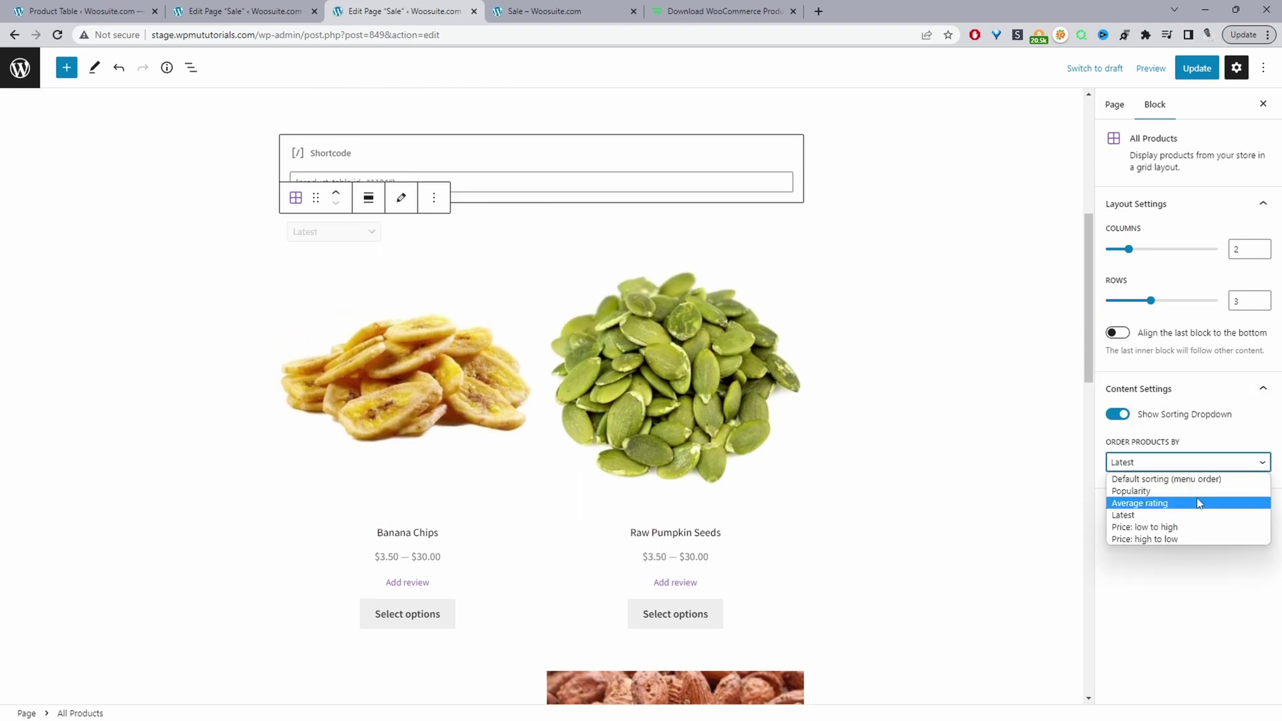
left_click(1161, 491)
left_click(1162, 510)
left_click(1145, 549)
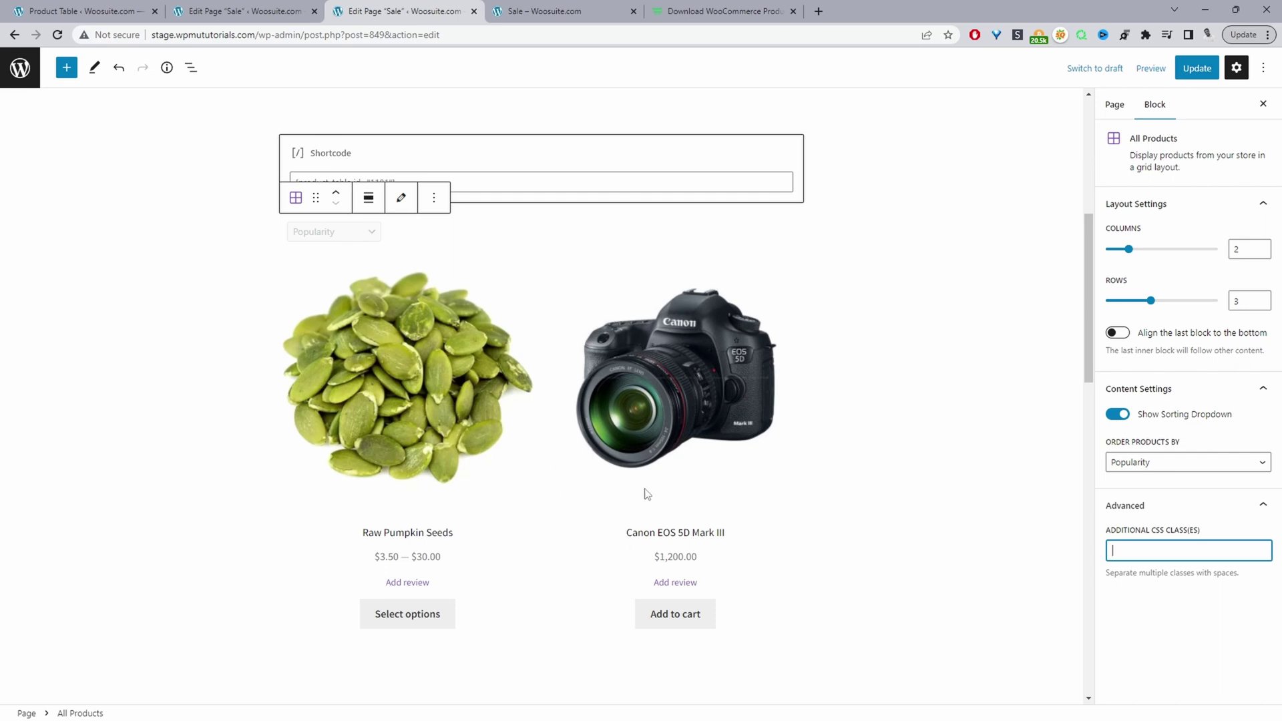
Step: Update the Sale page and view its live version, examining the product table and the product grid below it
left_click(1188, 72)
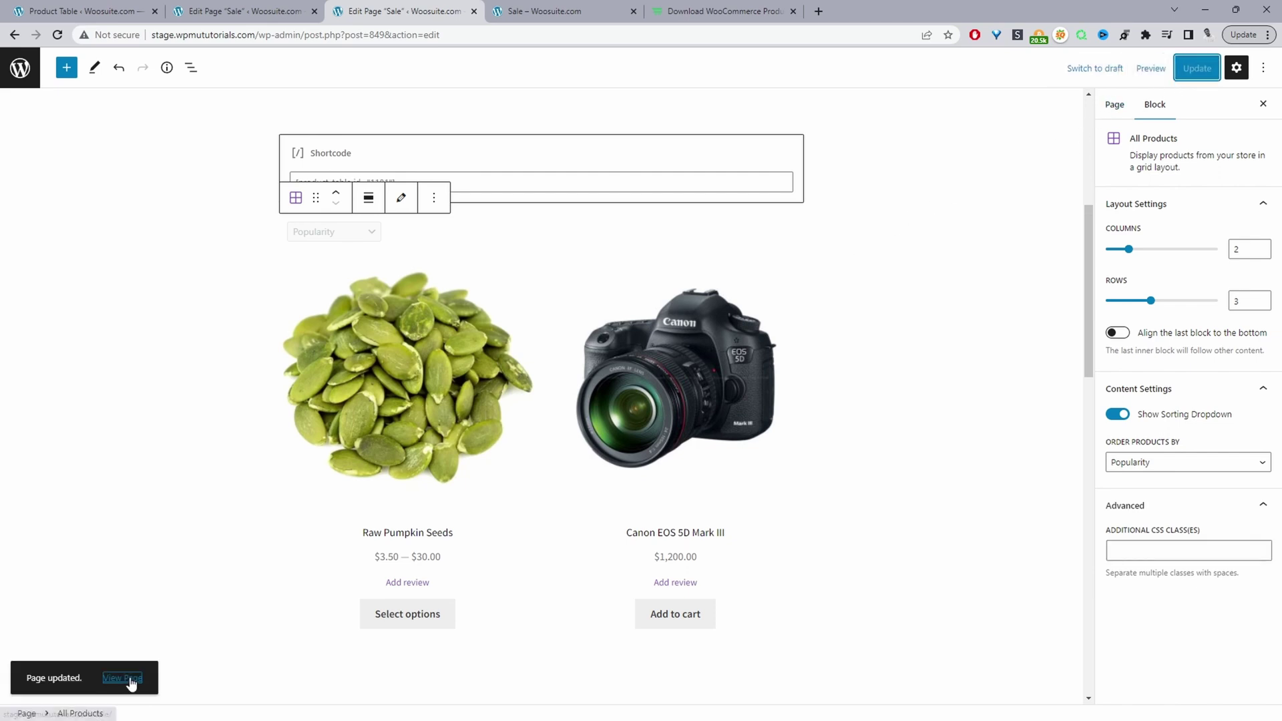
left_click(122, 678)
scroll(664, 429, "down", 10)
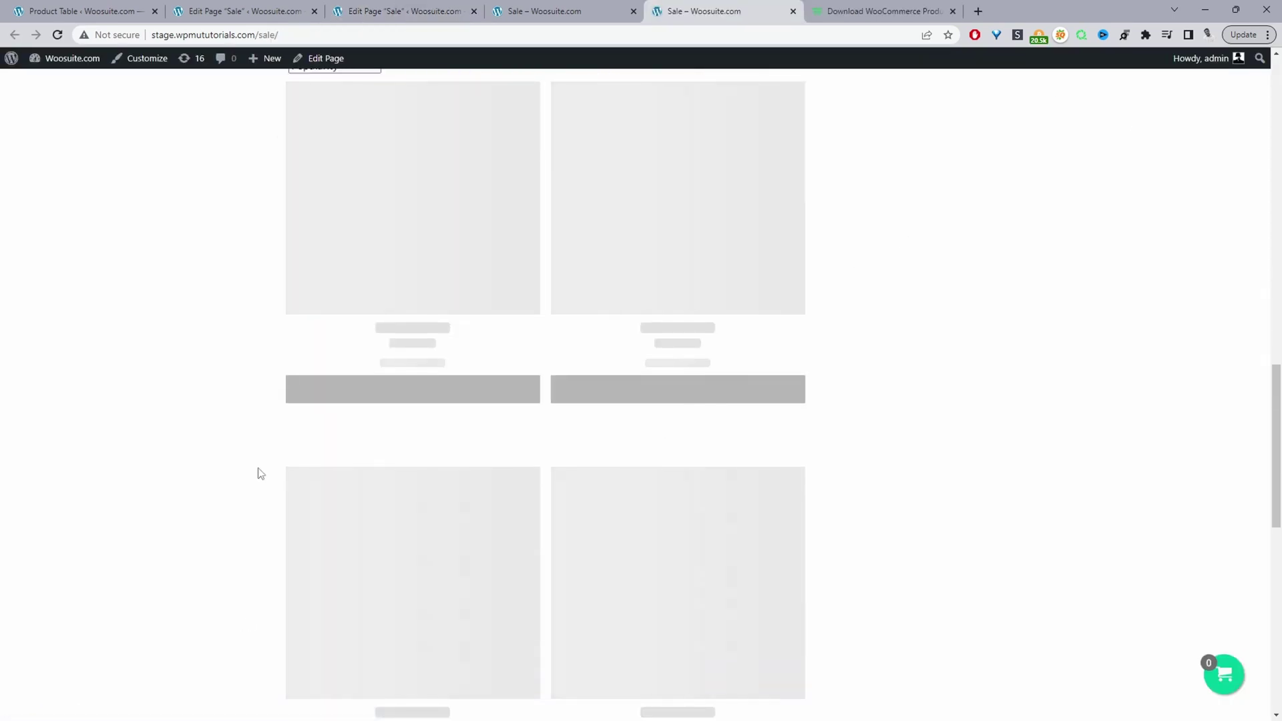
scroll(584, 518, "up", 2)
scroll(599, 518, "down", 3)
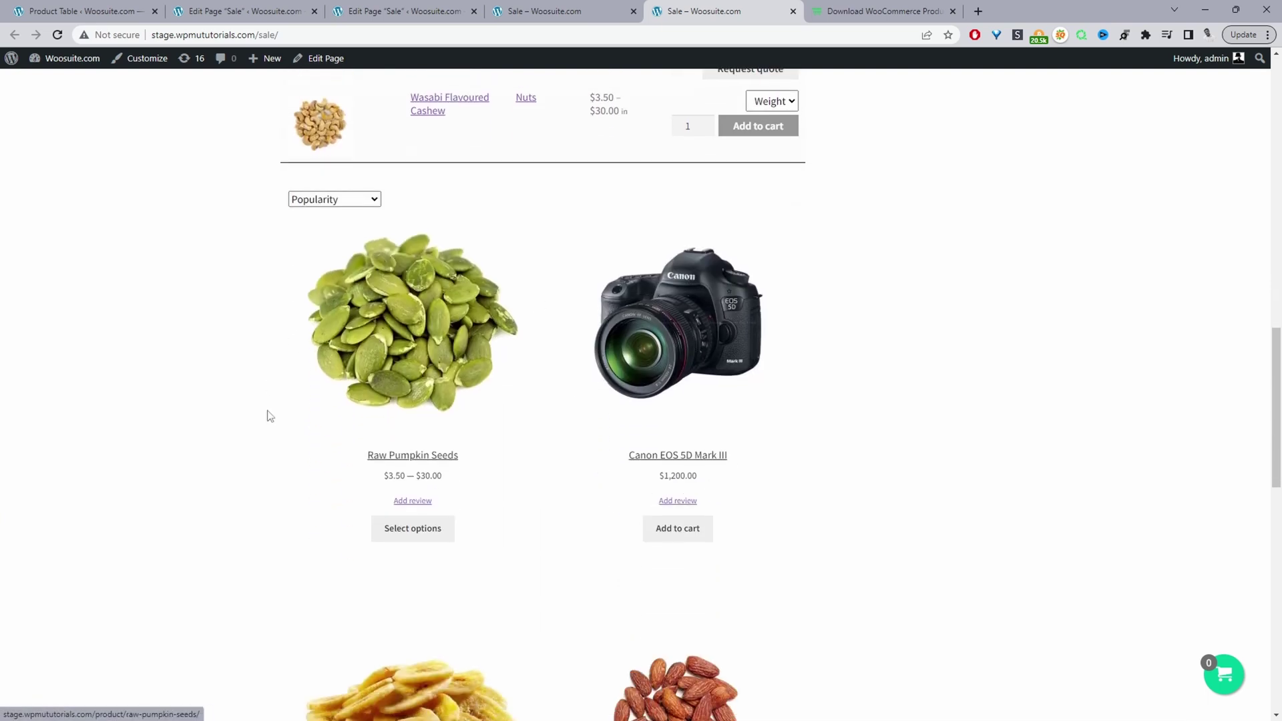
scroll(561, 555, "up", 4)
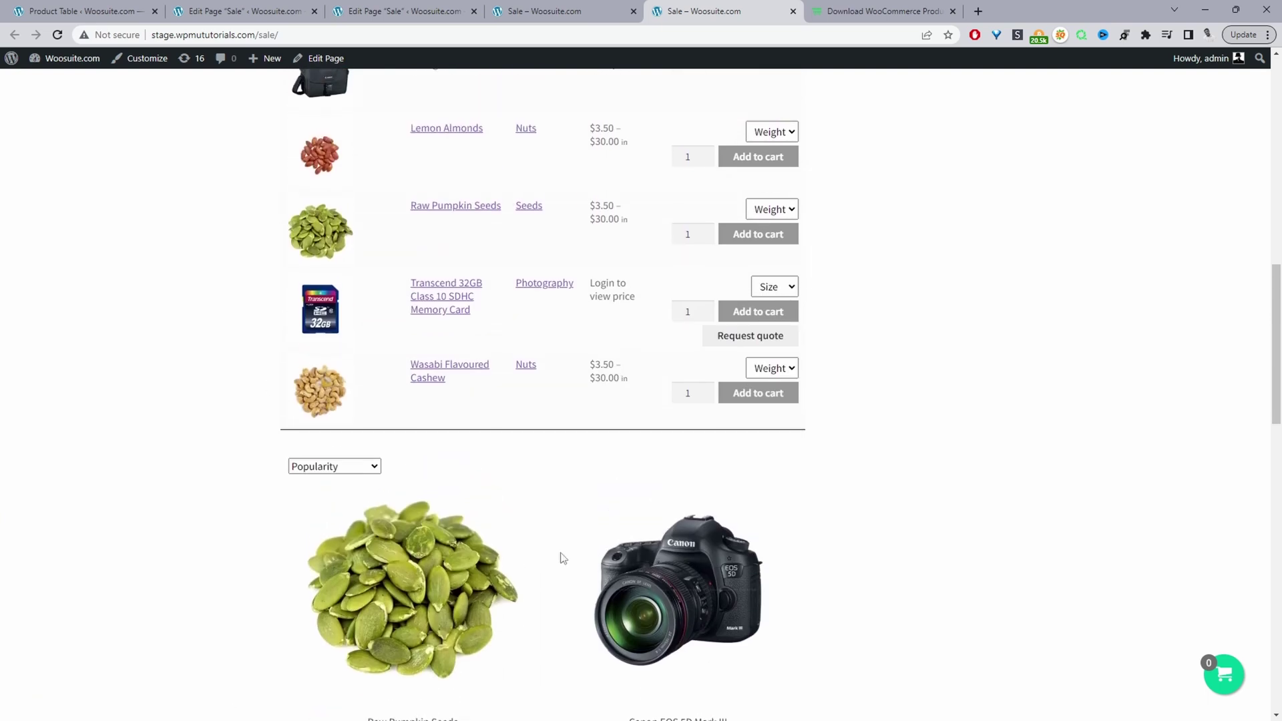